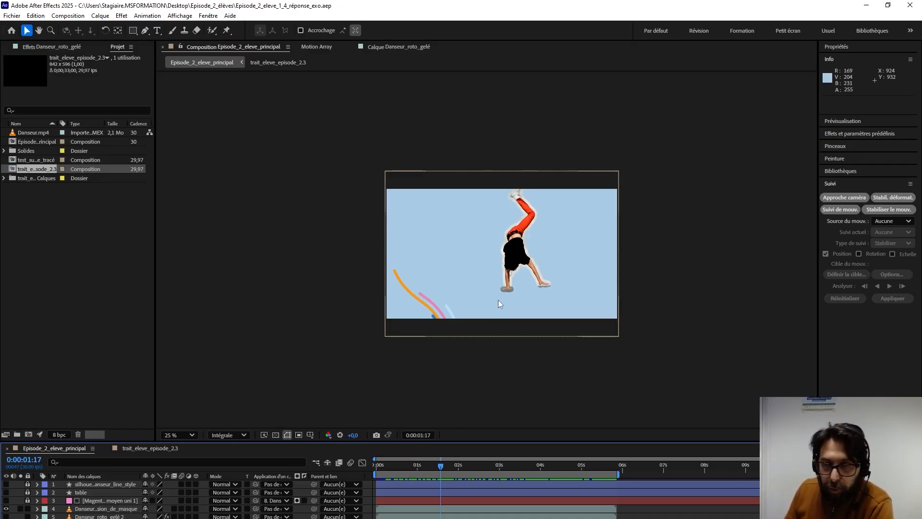
Examine the dancer in the composition and the Masque 1 and Masque 2 properties of the Danseur_expension_de_masque layer
scroll(497, 298, up, 4)
scroll(498, 298, down, 2)
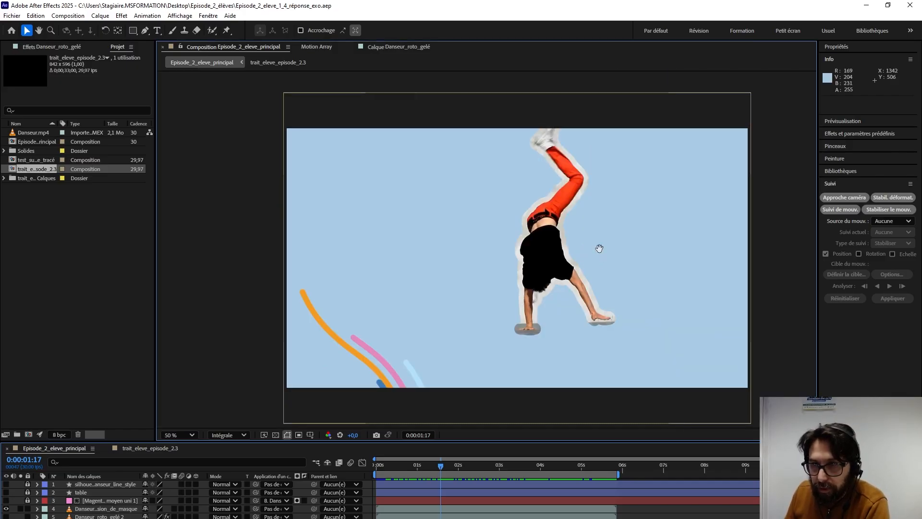
drag(598, 247, 548, 238)
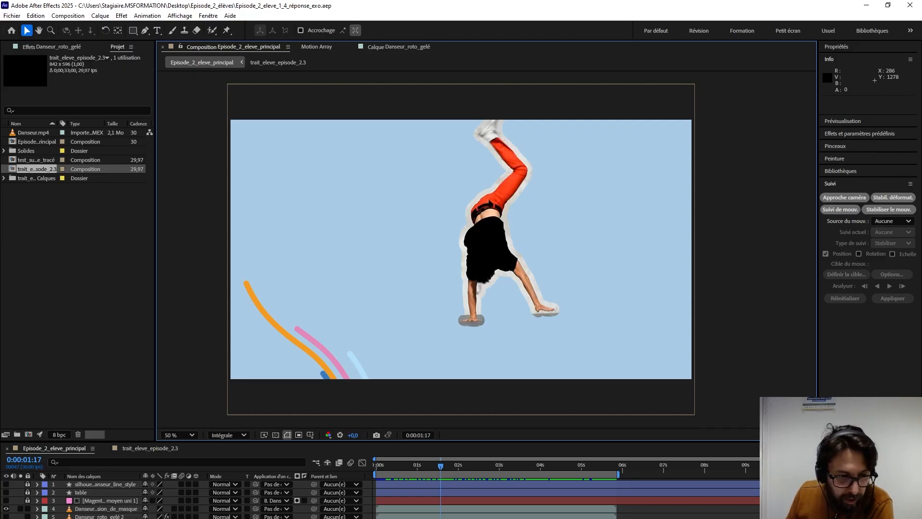
click(101, 508)
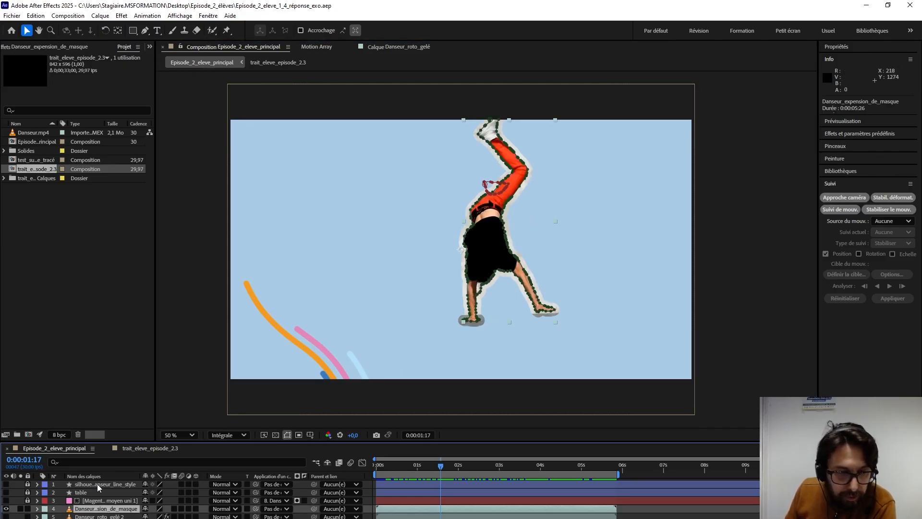
click(37, 509)
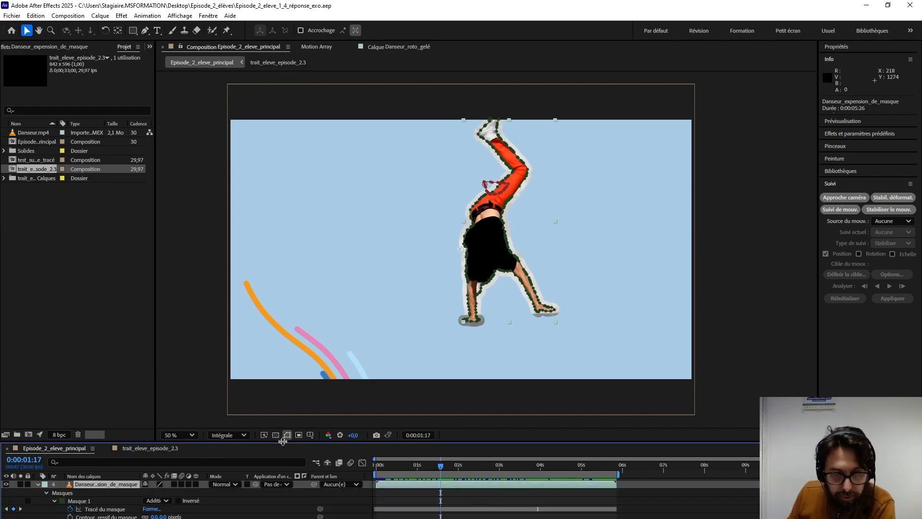
drag(283, 441, 283, 265)
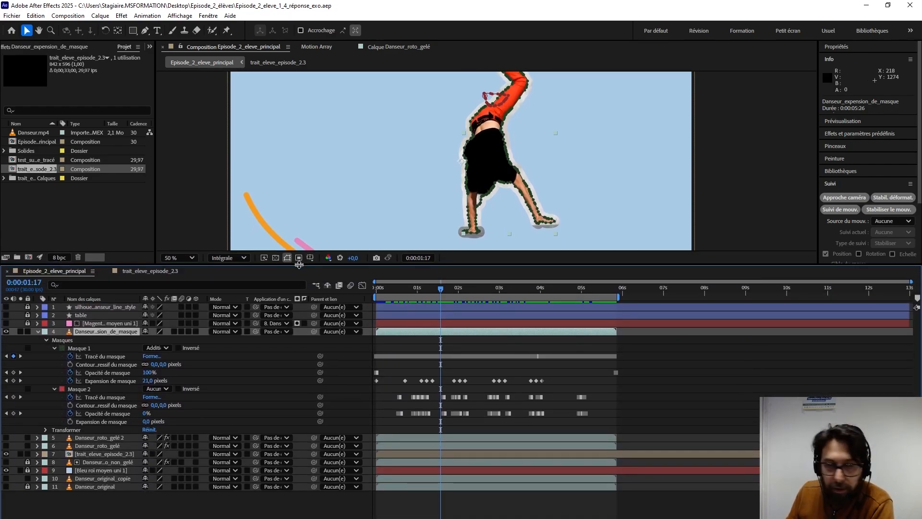
click(78, 349)
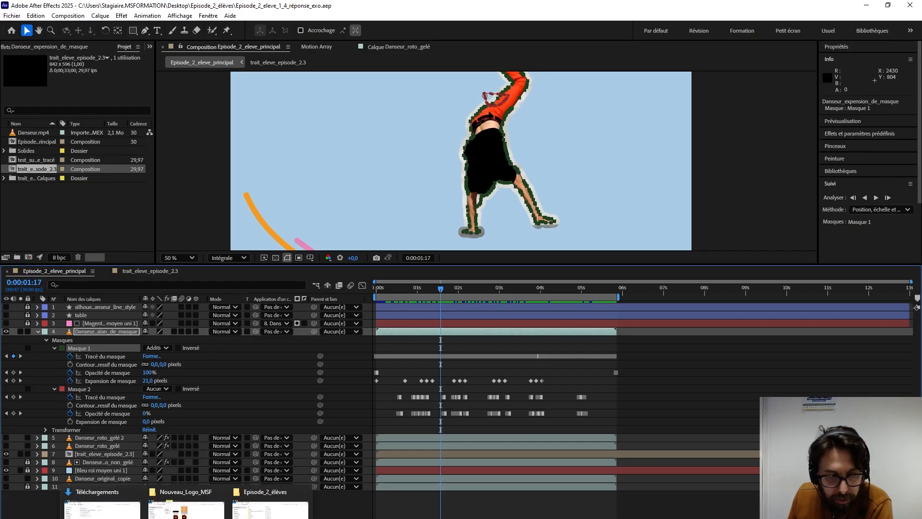
Switch to File Explorer and open rendu_final_avec_ralenti.mp4 from the episode_2 rendu folder in VLC
click(866, 5)
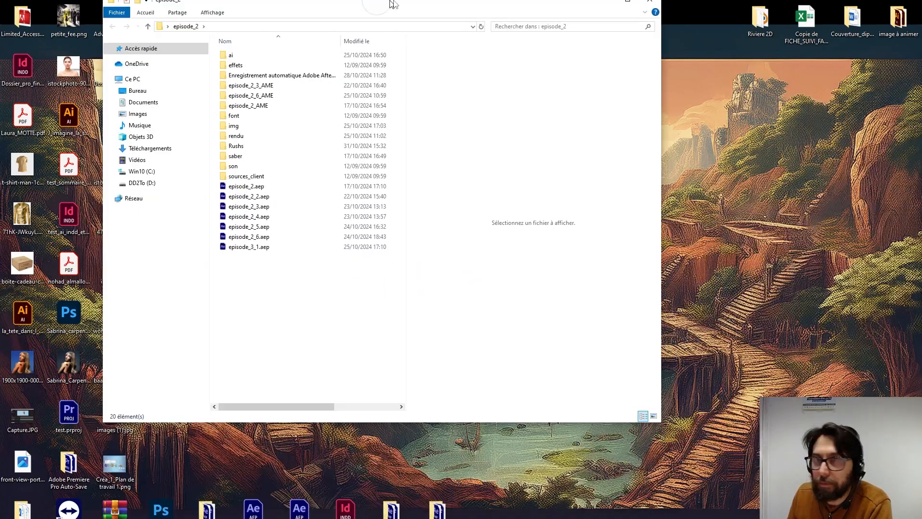
double_click(391, 4)
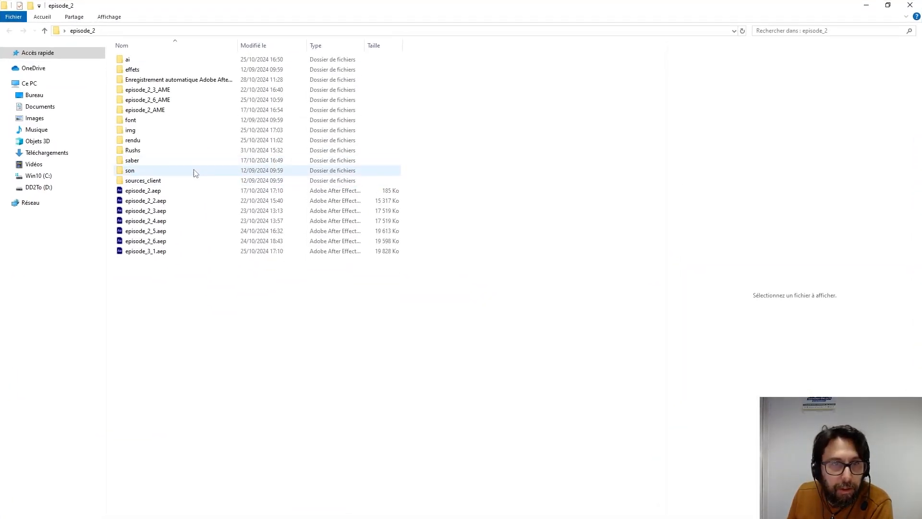
double_click(145, 144)
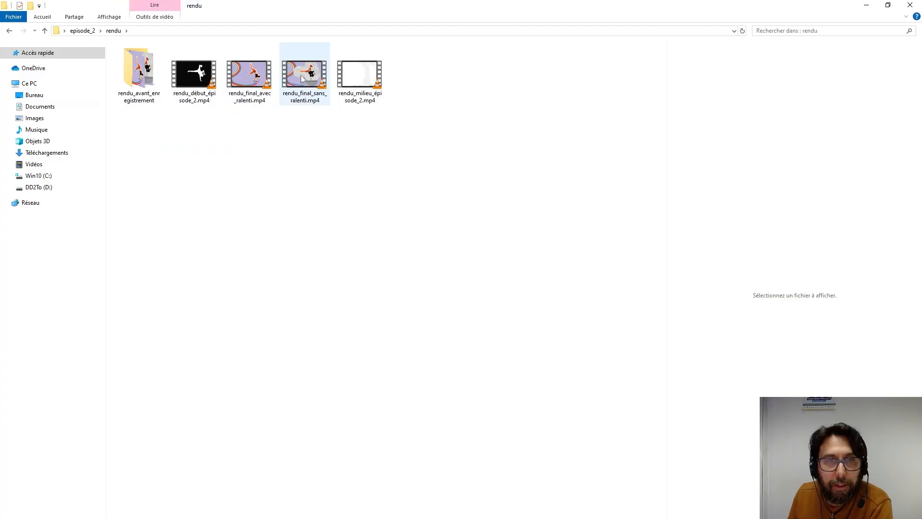
click(251, 84)
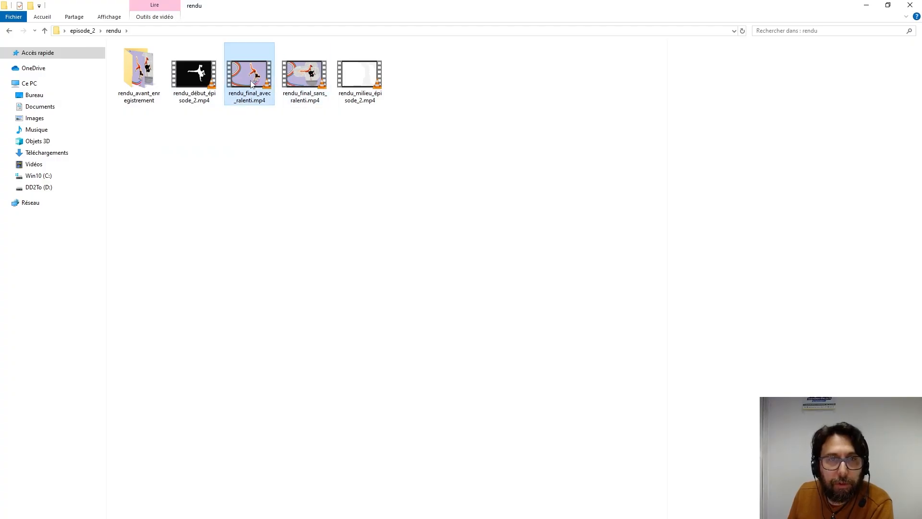
double_click(251, 83)
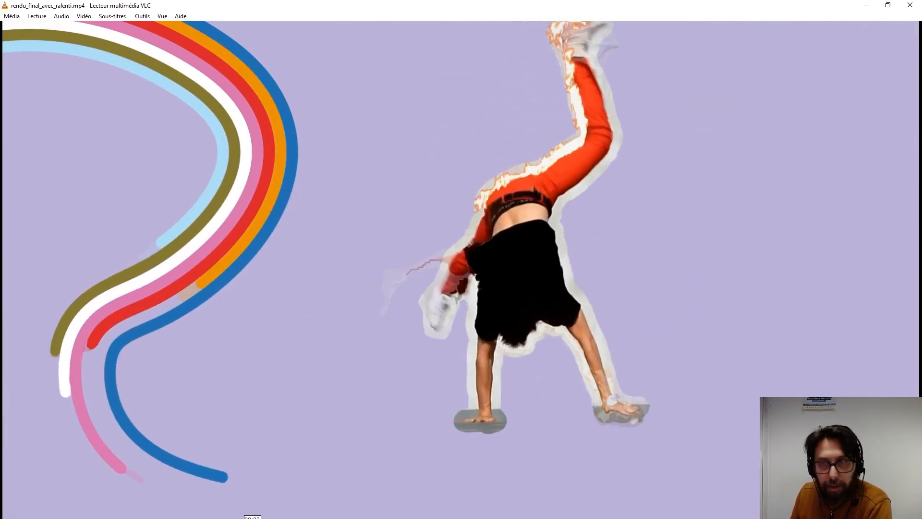
Skim through the reference render, close the video and its folder window, and return to After Effects
click(236, 517)
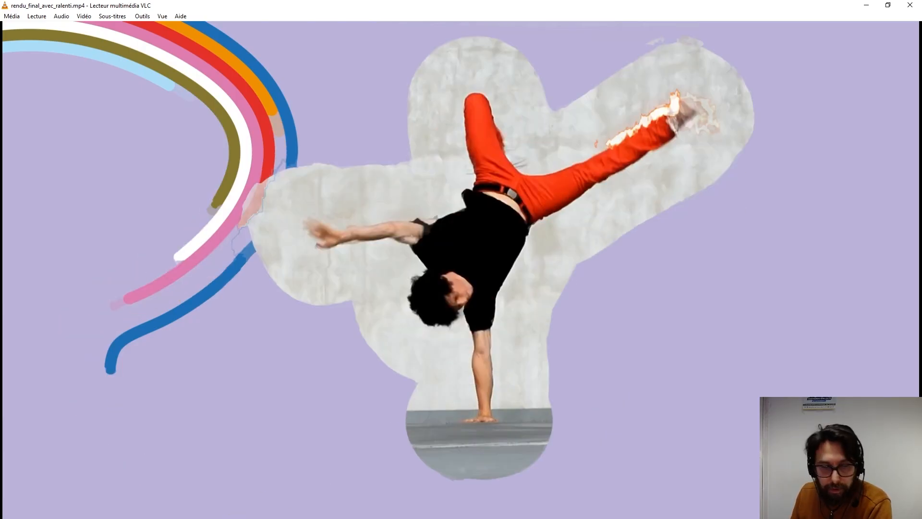
drag(236, 517, 699, 518)
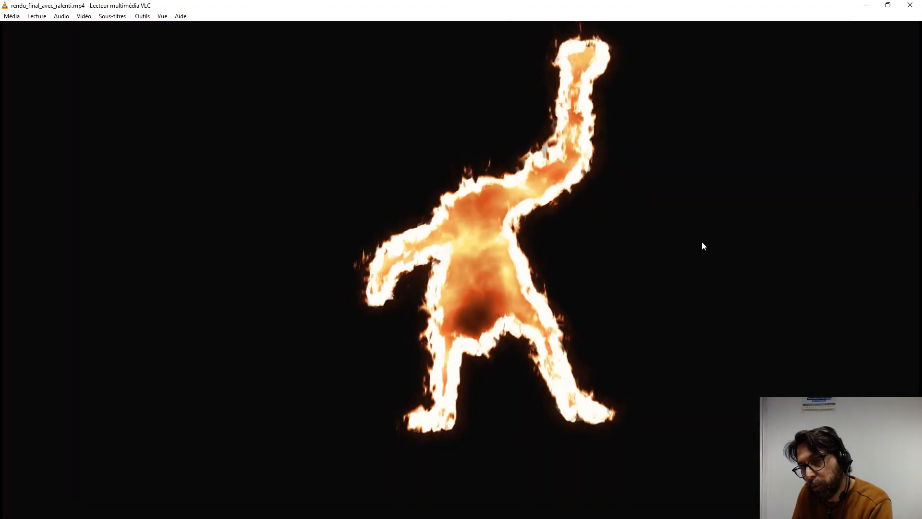
click(909, 9)
click(867, 5)
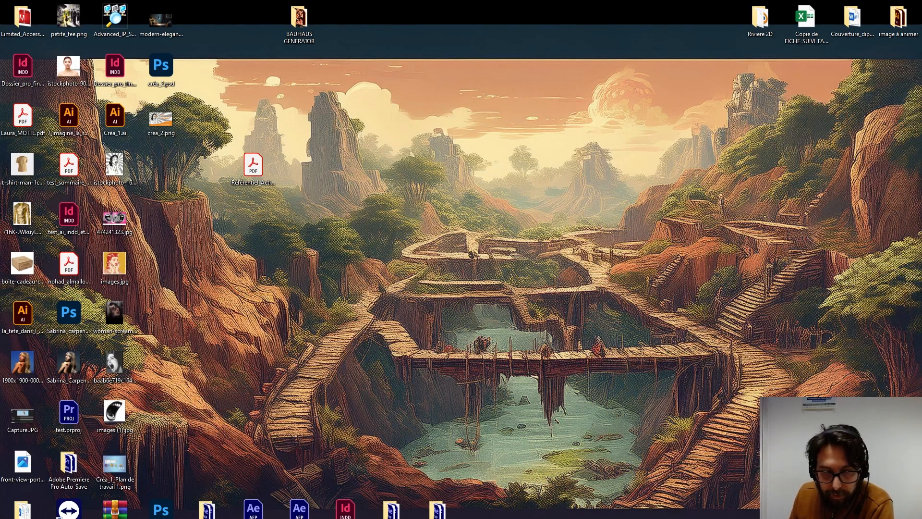
key(alt+Tab)
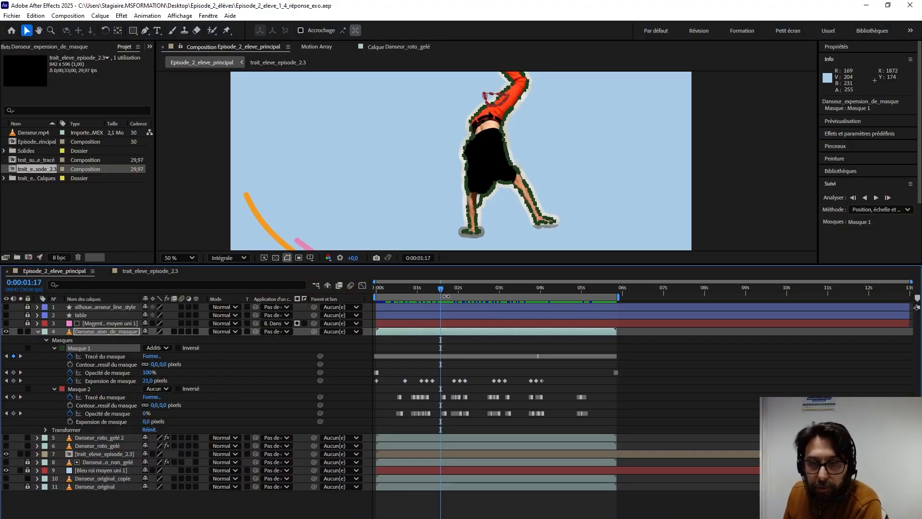
Move the current time to 0:00:01:03 and collapse the mask properties of the Danseur_expension_de_masque layer
mouse_move(439, 288)
mouse_down()
mouse_move(391, 291)
mouse_move(421, 292)
mouse_up()
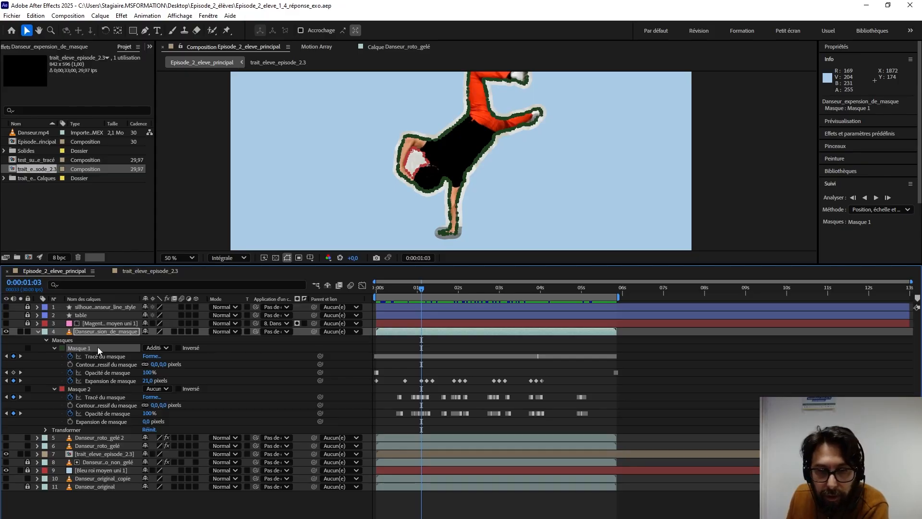
click(54, 348)
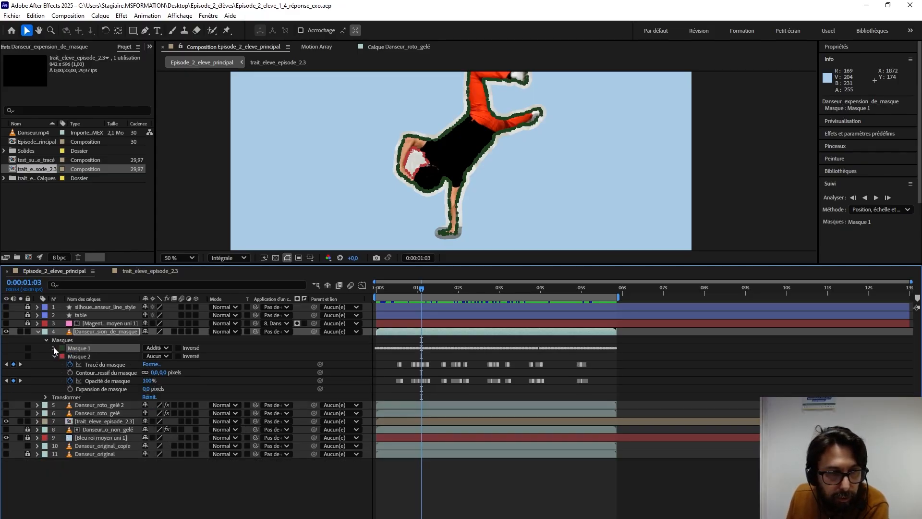
click(46, 340)
click(37, 331)
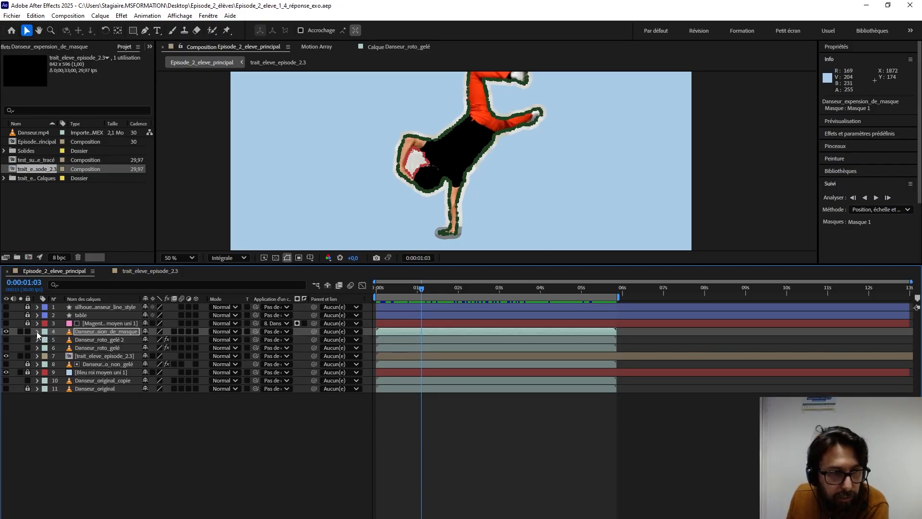
Duplicate the Danseur_expension_de_masque layer and rename the copy "_danseur saber"
click(92, 330)
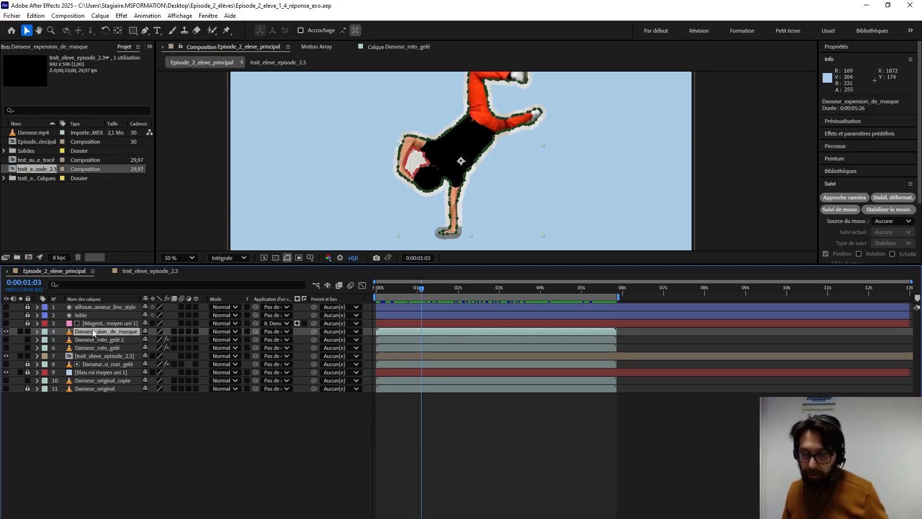
key(ctrl+d)
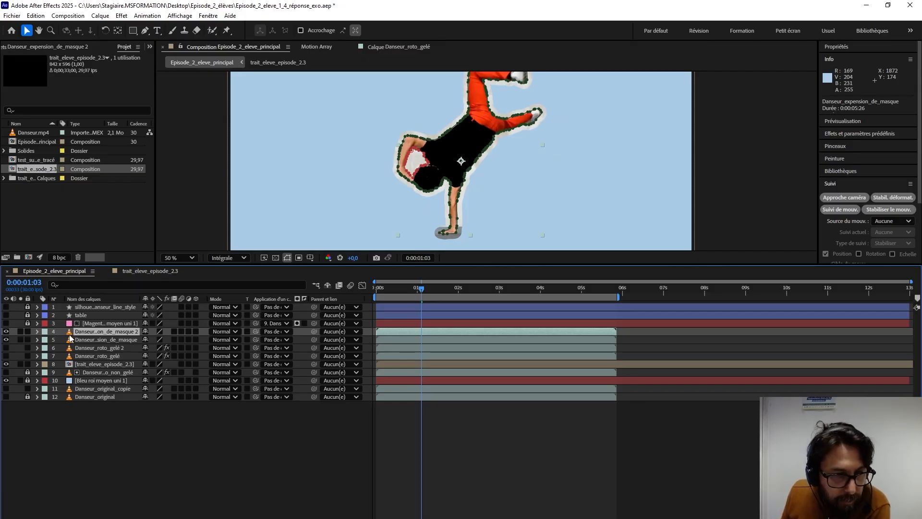
click(93, 340)
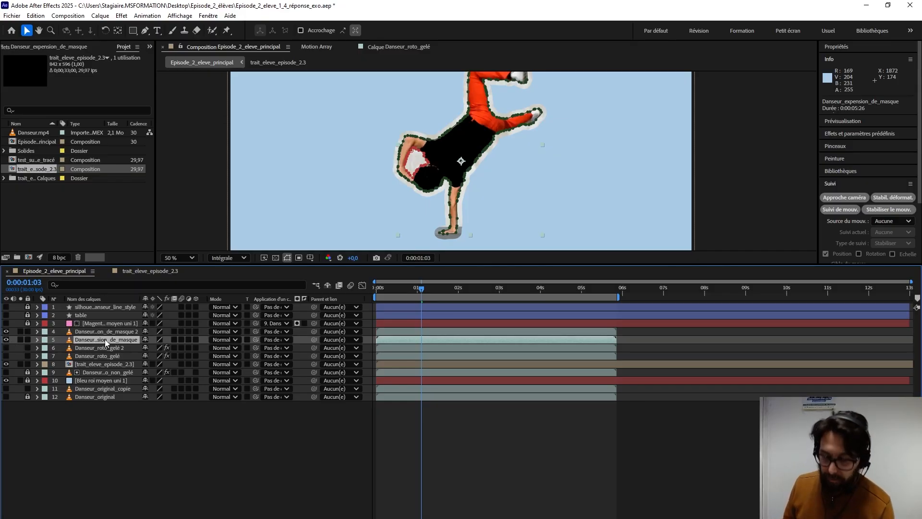
key(Return)
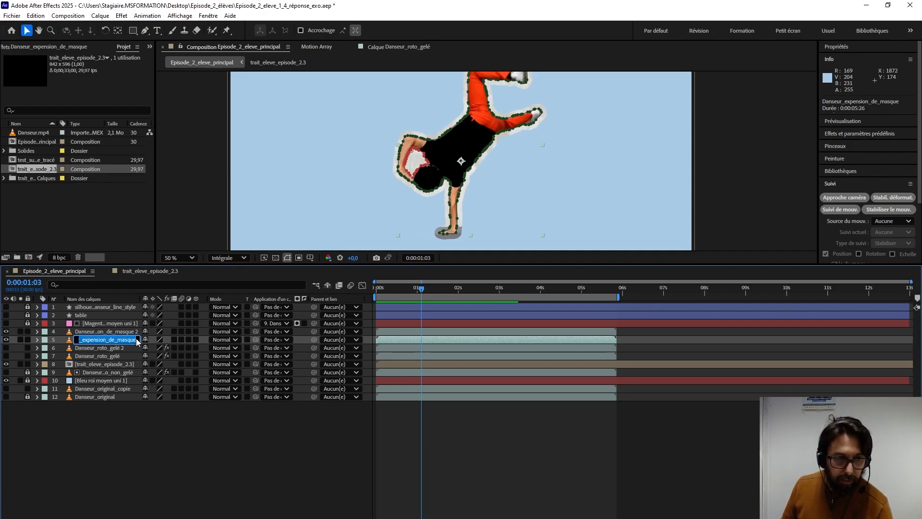
click(100, 333)
key(Return)
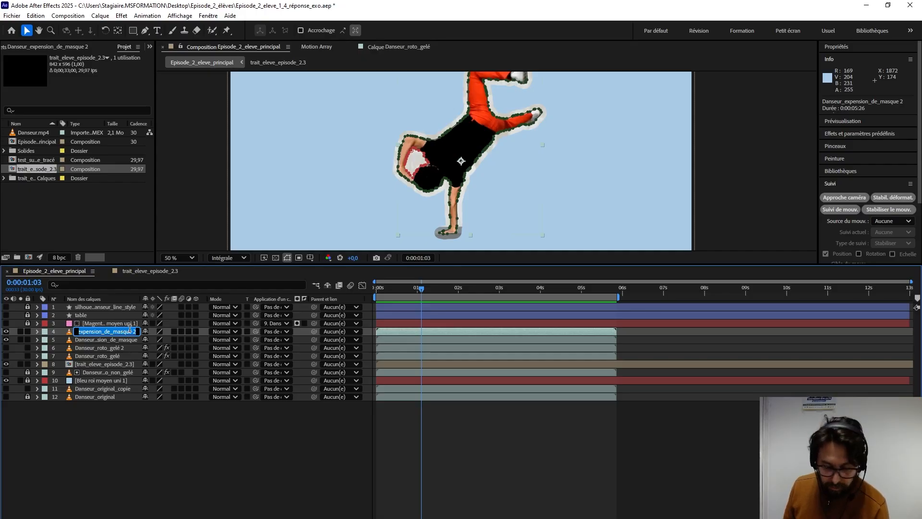
key(BackSpace)
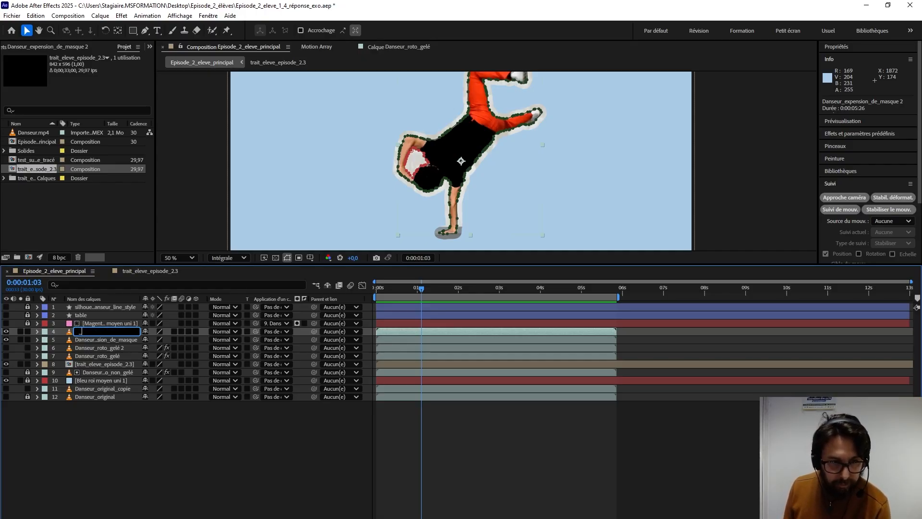
text(_danse)
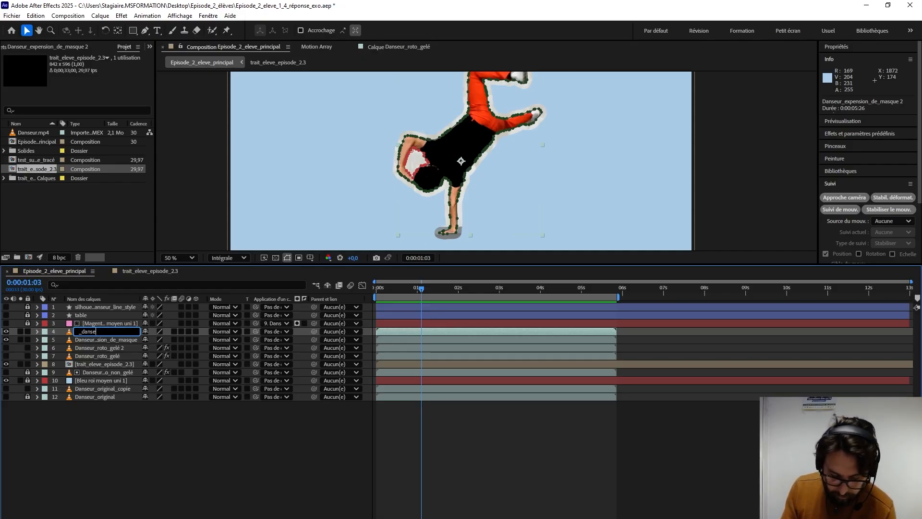
text(ur saber)
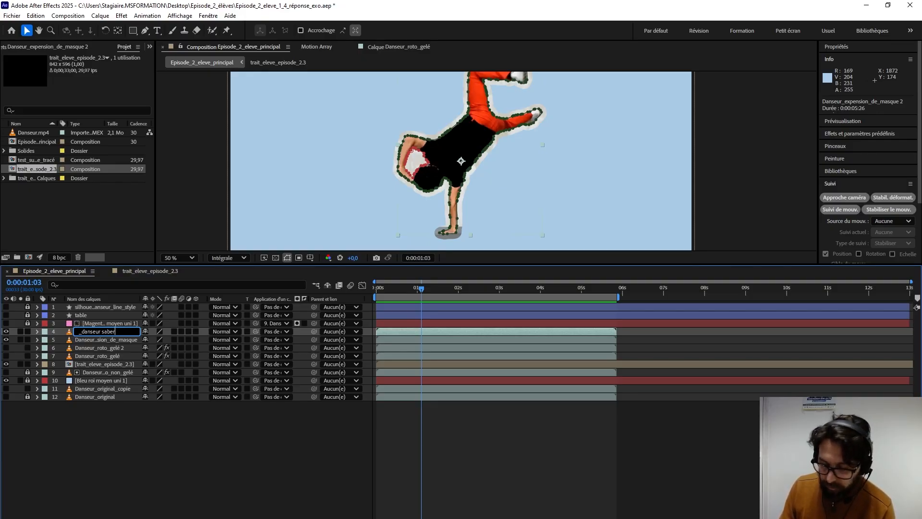
key(Return)
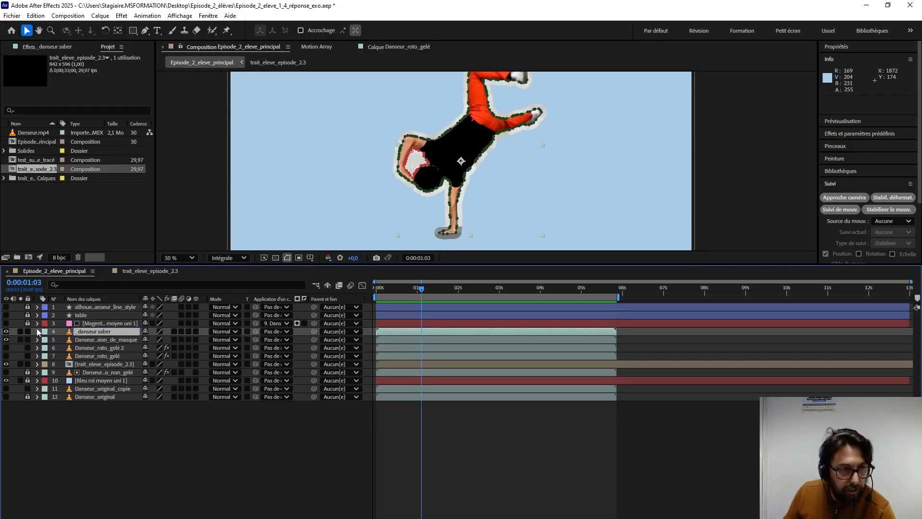
Reveal the animated properties of the _danseur saber layer and remove all Masque 1 expansion keyframes with the current time at 0:00:00:28
click(37, 331)
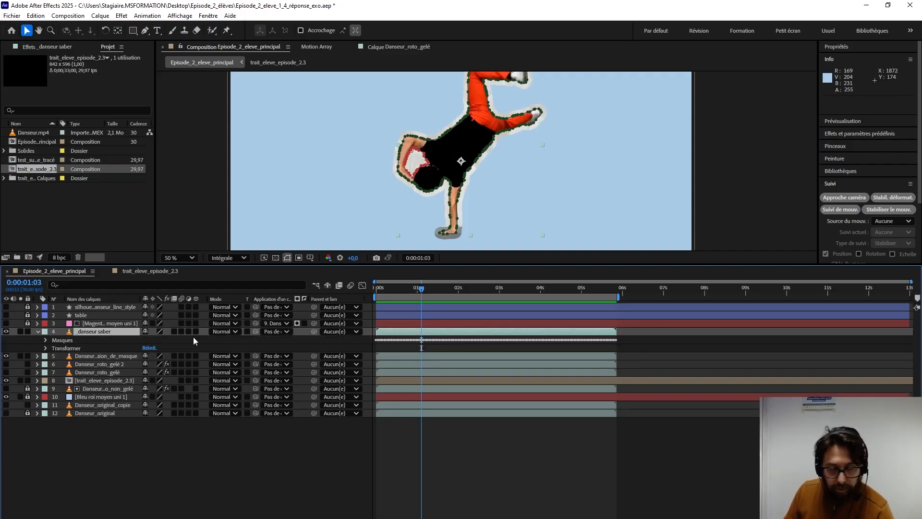
key(u)
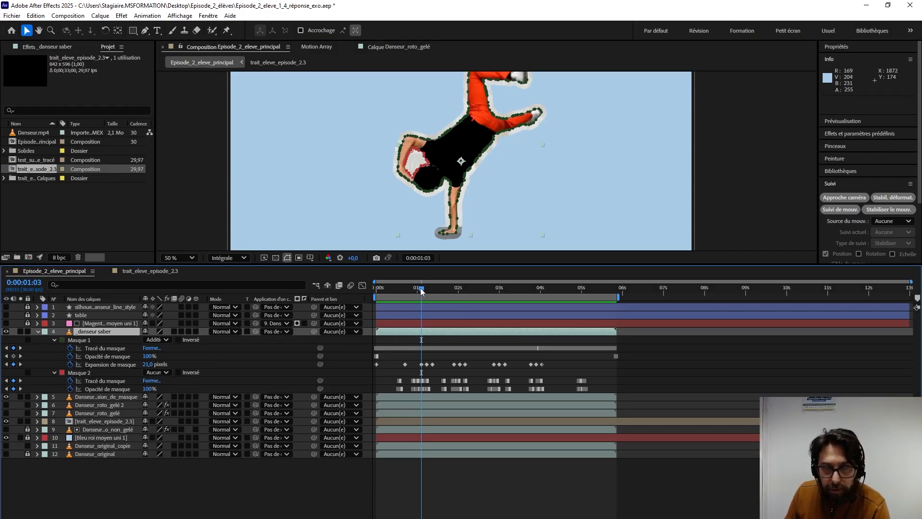
mouse_move(421, 290)
mouse_down()
mouse_move(395, 294)
mouse_move(413, 294)
mouse_up()
click(70, 364)
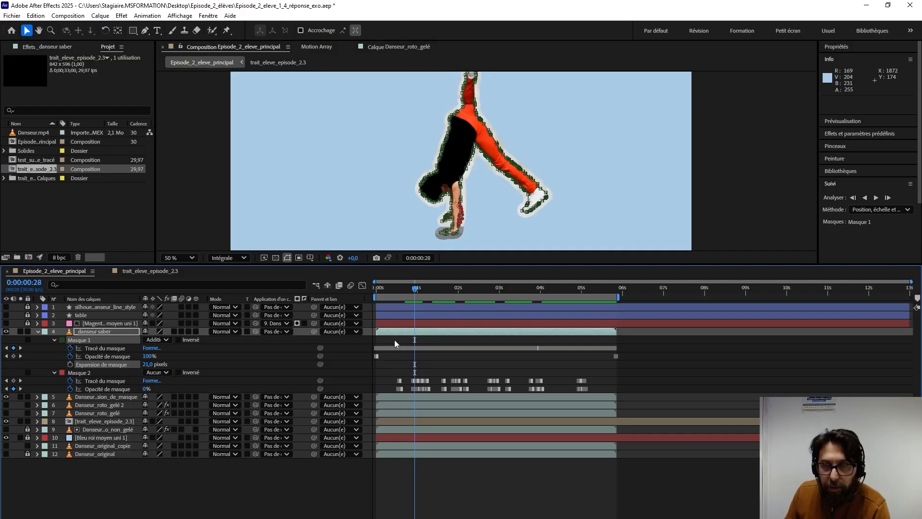
Set the Masque 1 expansion of the _danseur saber layer to 0 pixels and check the cutout by temporarily hiding the original Danseur_expension_de_masque layer
mouse_move(154, 370)
mouse_down()
mouse_move(128, 364)
mouse_move(144, 366)
mouse_up()
click(150, 364)
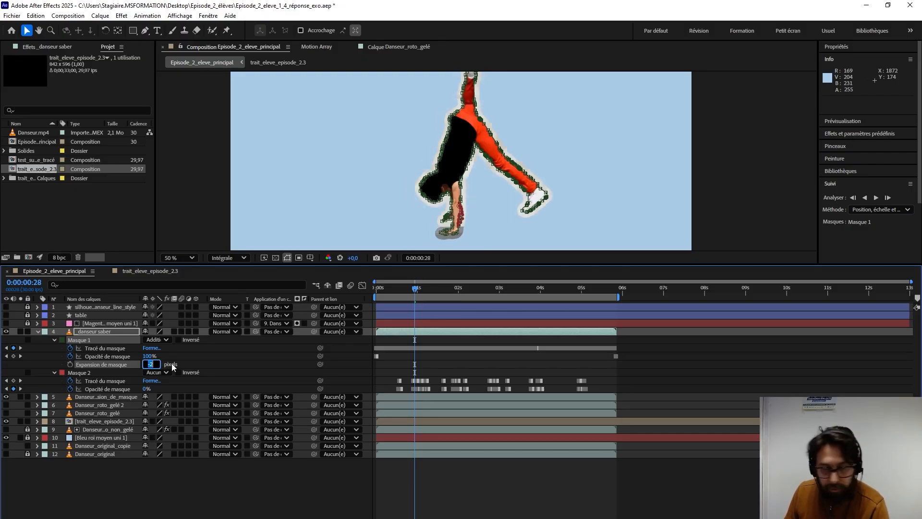
text(0)
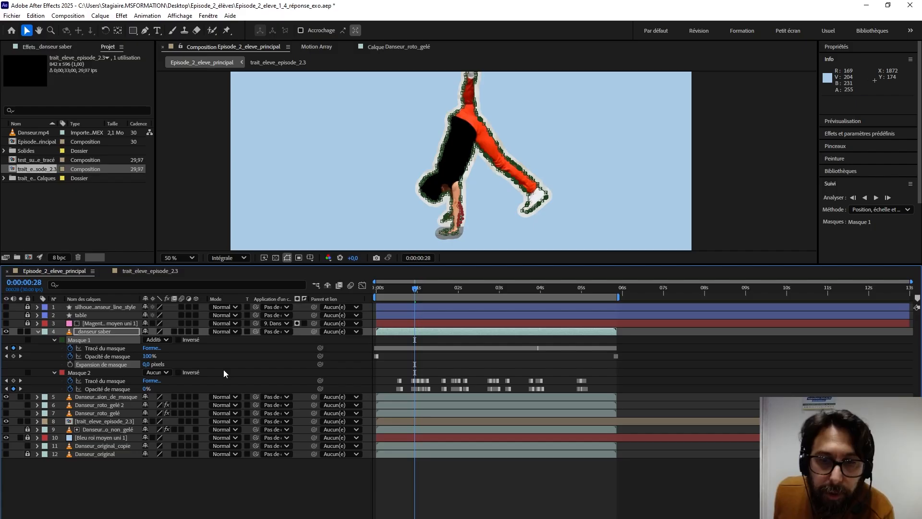
key(Return)
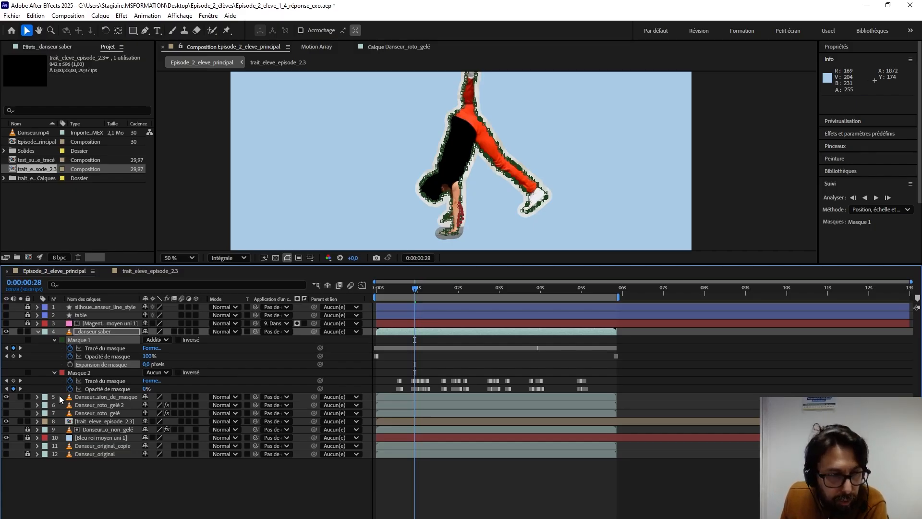
click(6, 397)
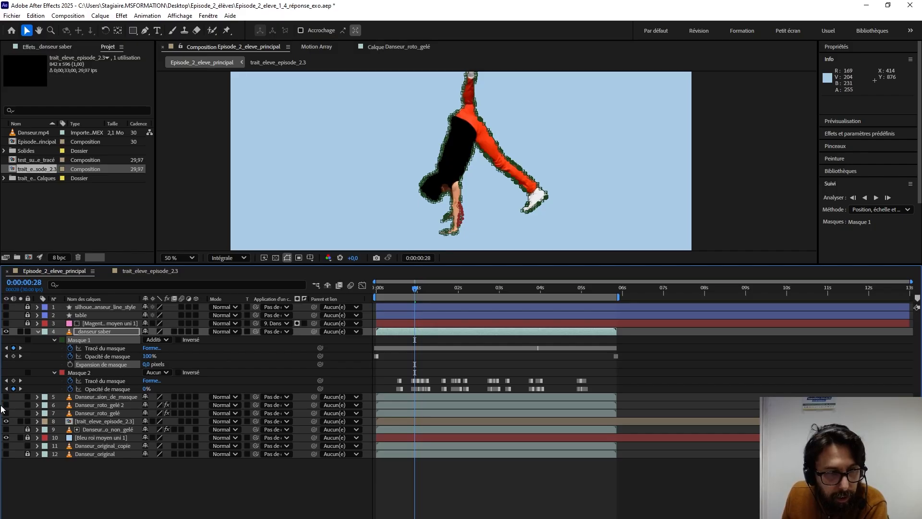
click(6, 397)
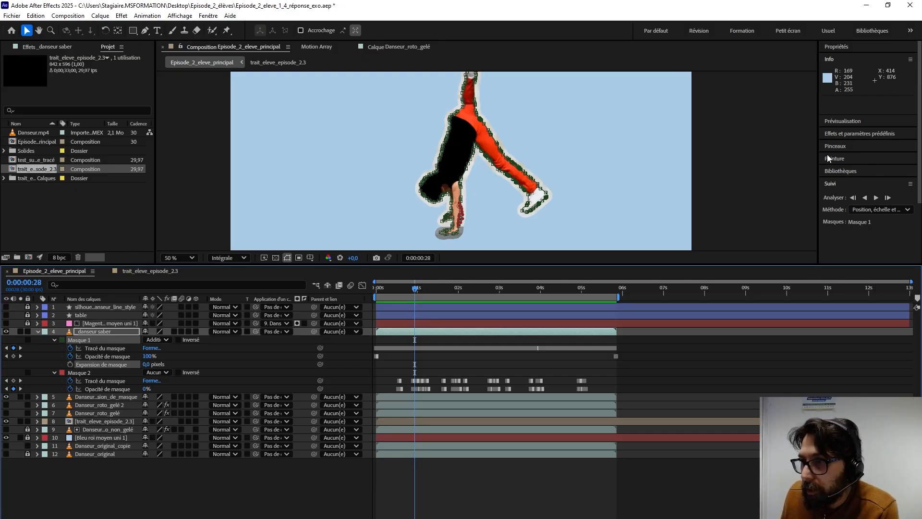
Find the Saber effect, apply it to the _danseur saber layer and reveal the layer's effects in the timeline
click(861, 134)
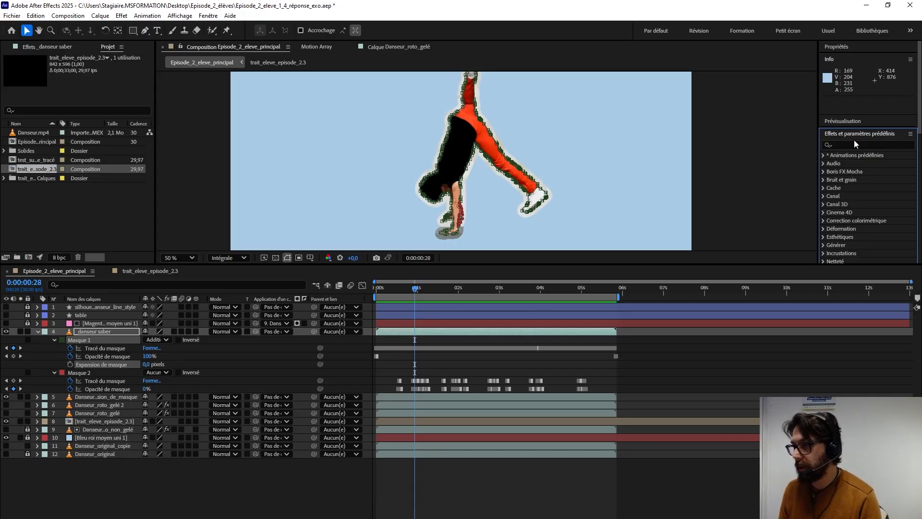
click(833, 145)
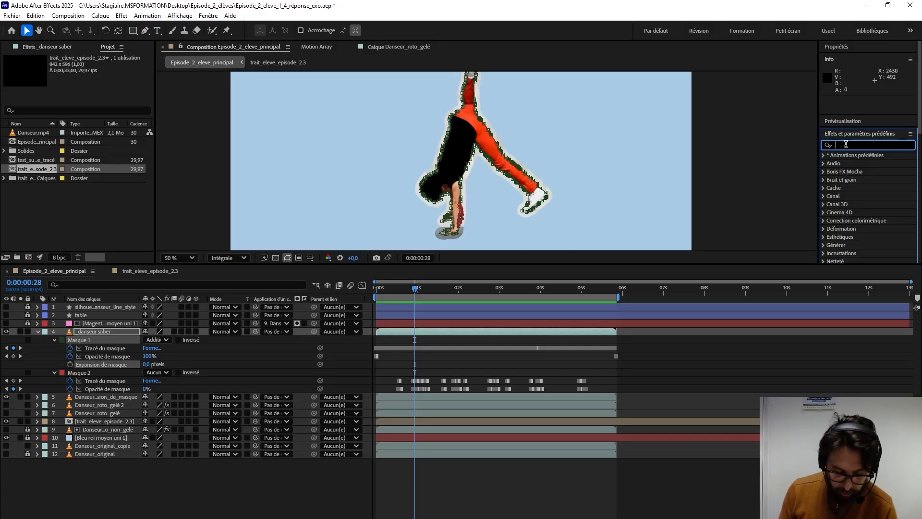
text(saber)
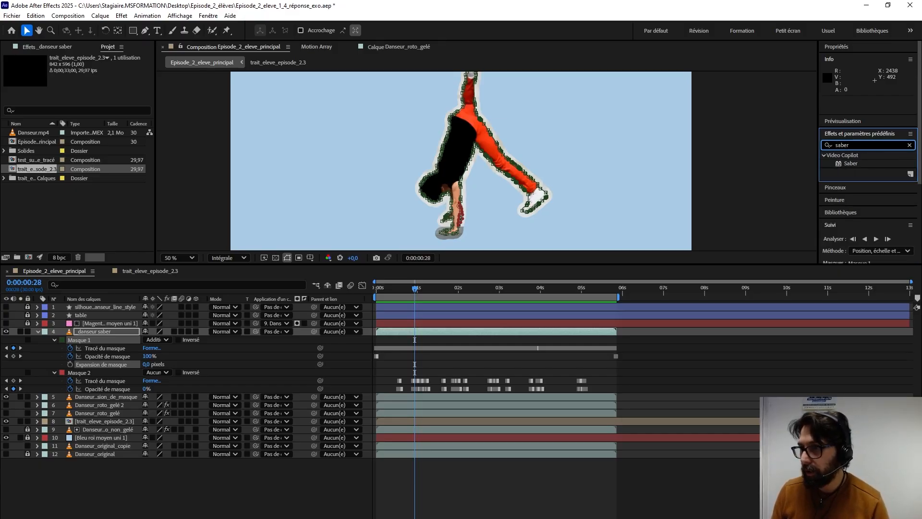
double_click(851, 163)
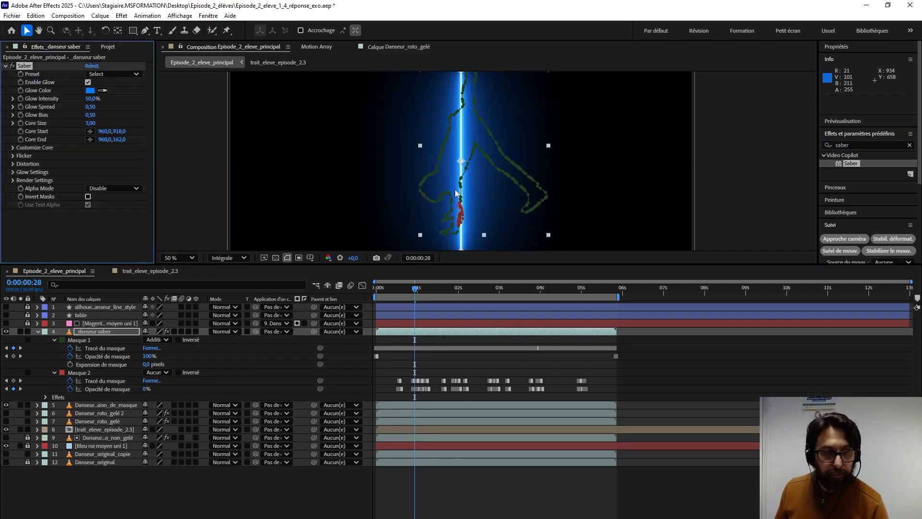
click(196, 324)
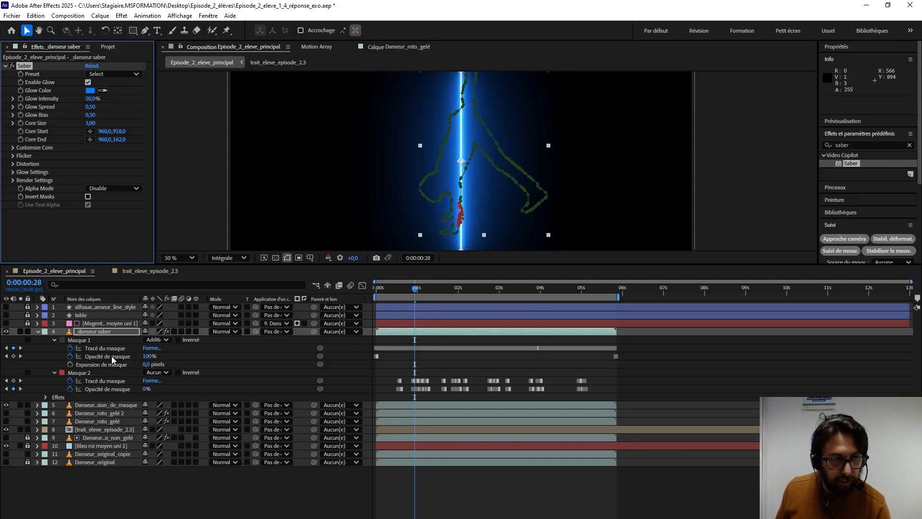
click(46, 398)
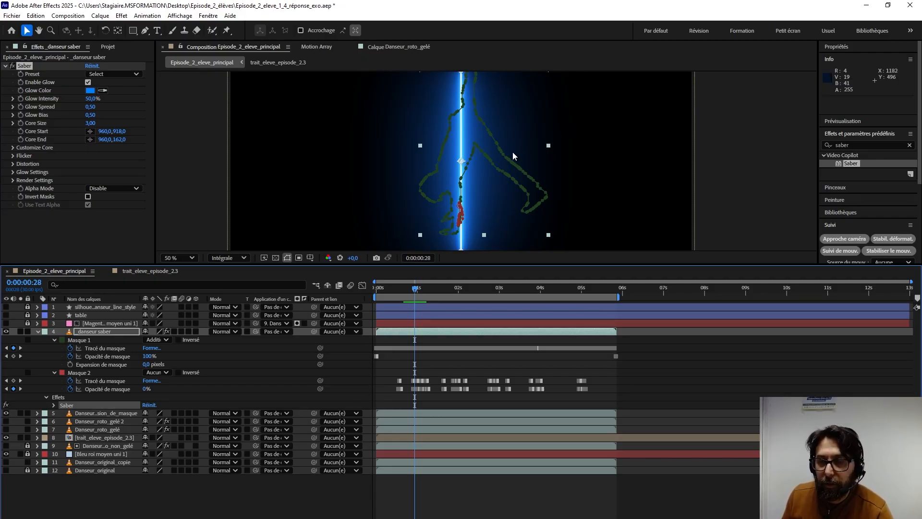
Set the Saber effect's Core Type to Layer Masks so the glow follows the dancer's mask outlines
key(comma)
key(comma)
key(period)
key(period)
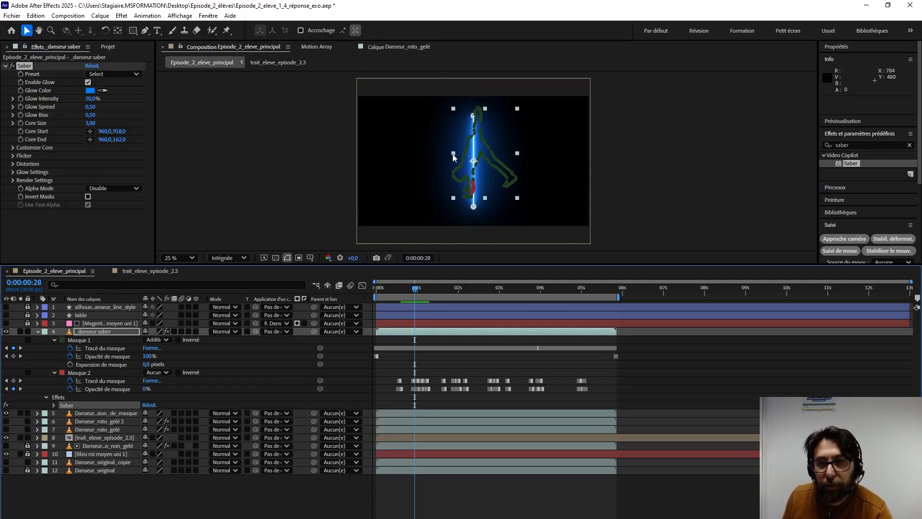
key(comma)
key(comma)
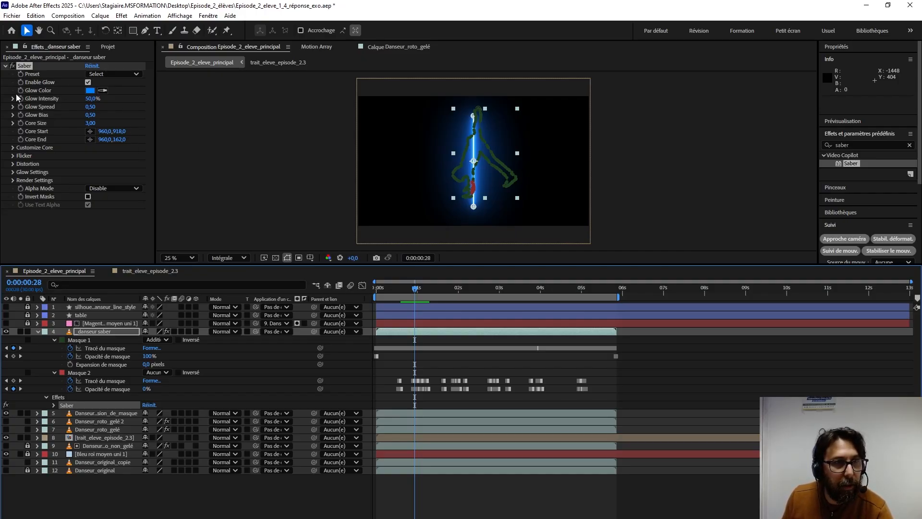
click(13, 122)
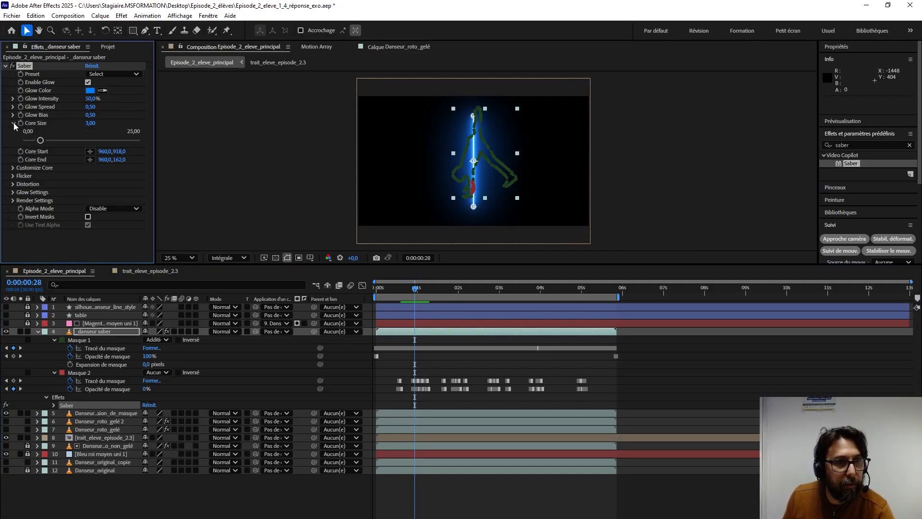
click(13, 123)
click(13, 148)
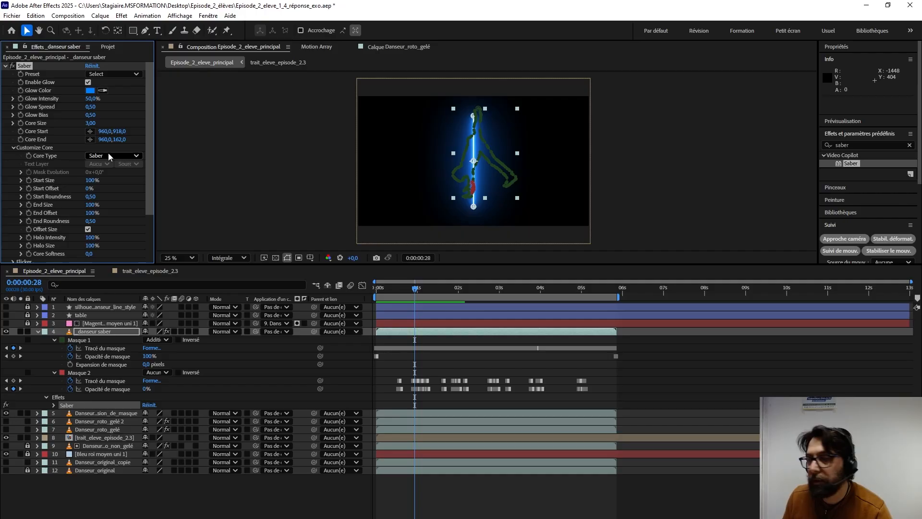
click(136, 157)
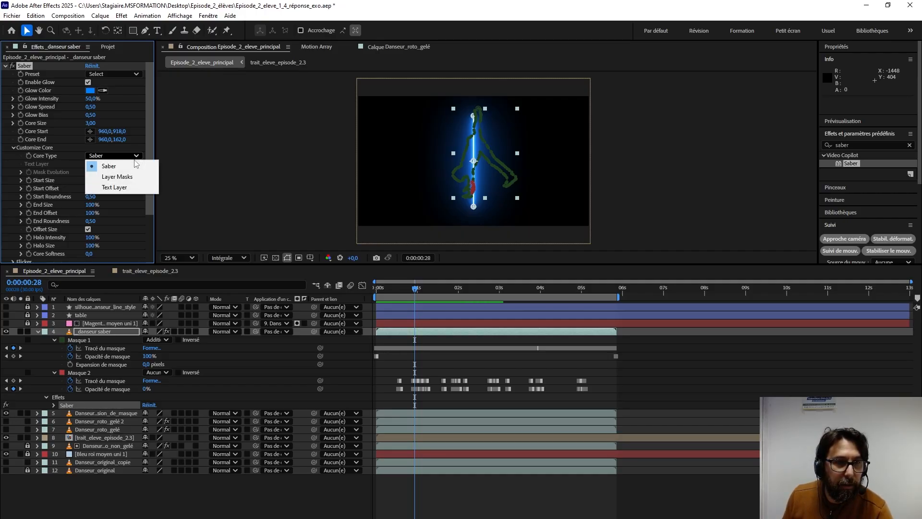
click(126, 178)
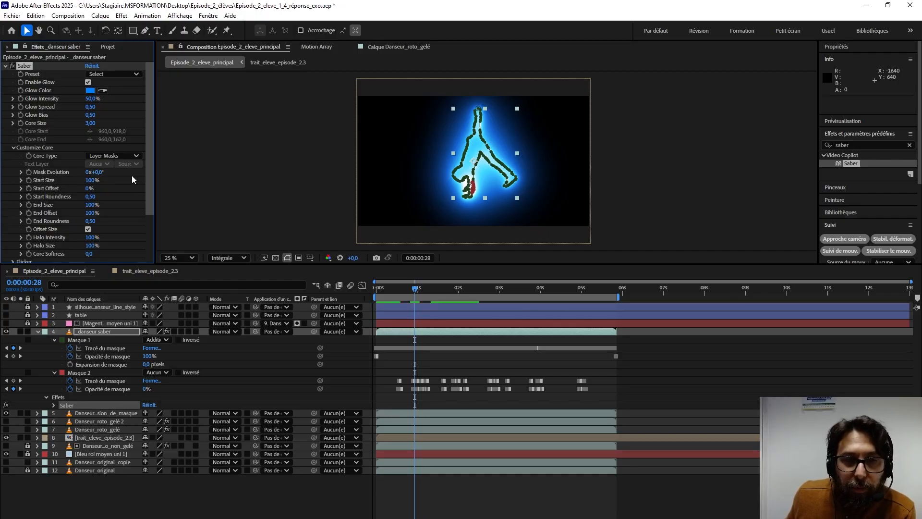
scroll(488, 170, up, 1)
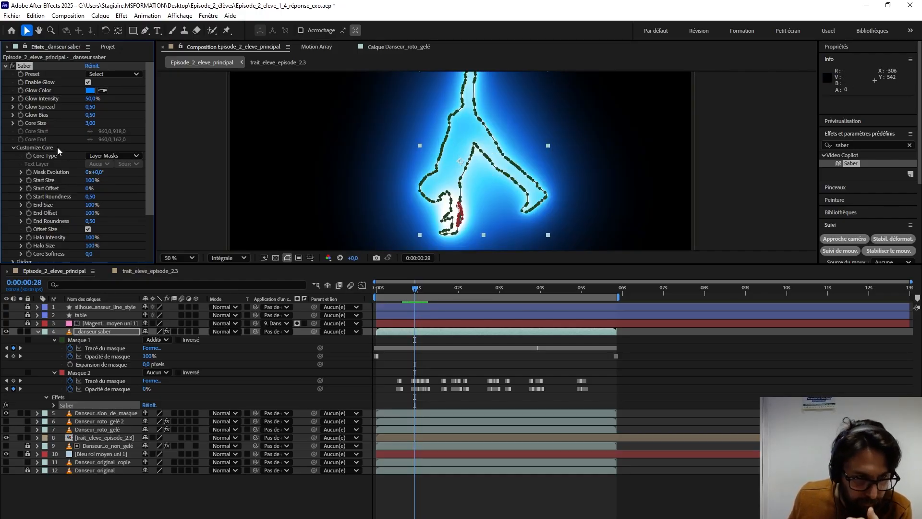
click(13, 147)
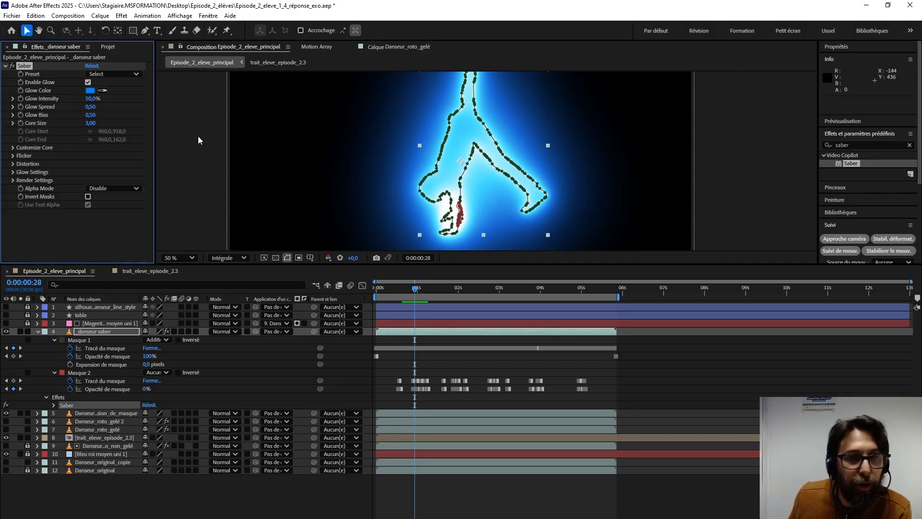
Choose the Electric preset for the Saber effect and play a short preview of the animated outline
click(110, 74)
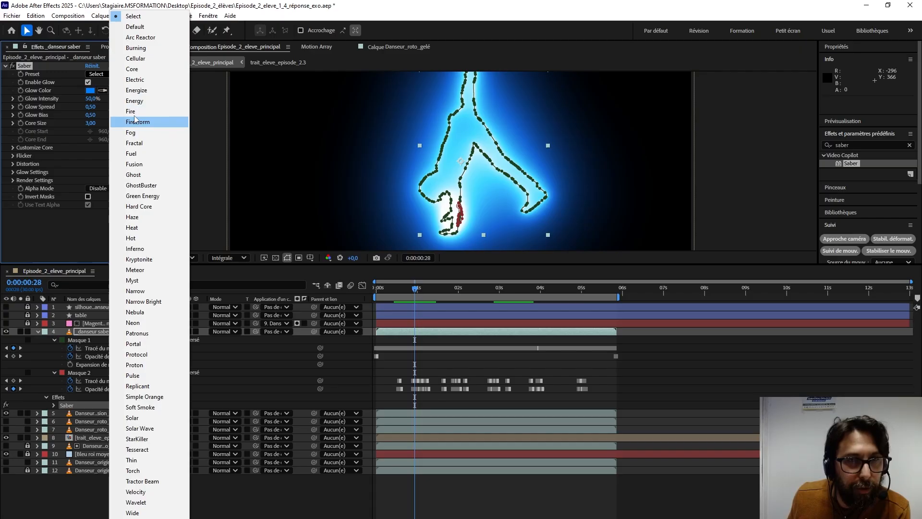
click(136, 82)
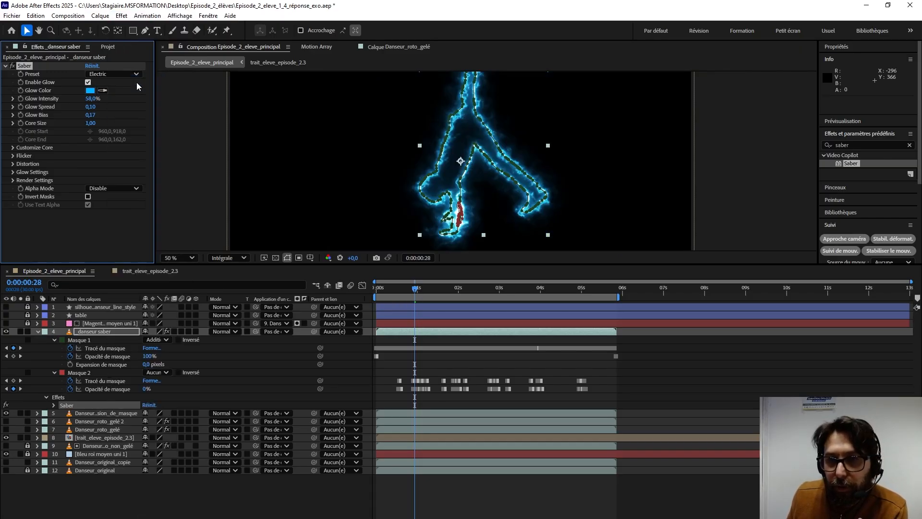
key(space)
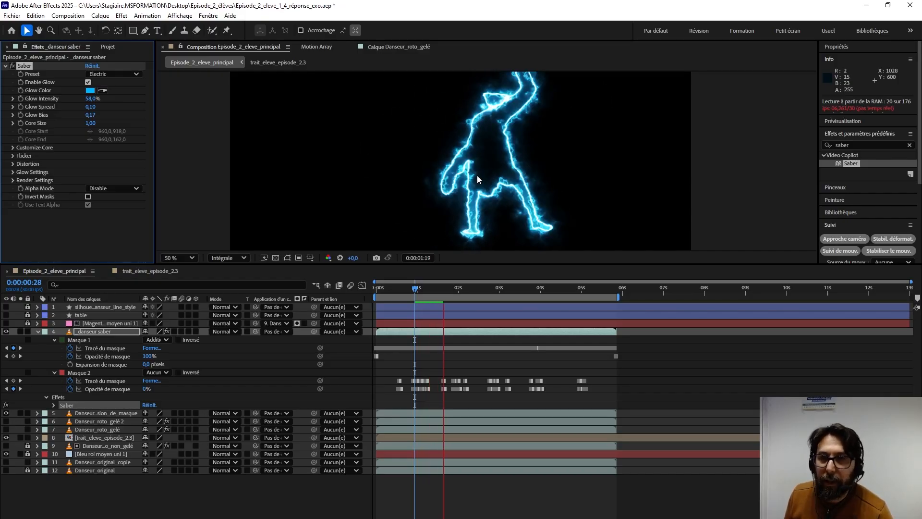
key(space)
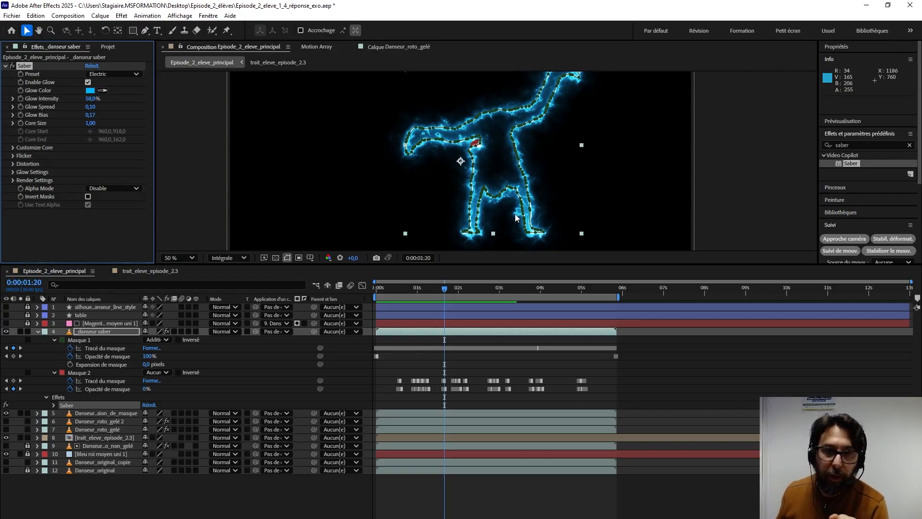
Reduce the composition preview resolution to Un demi and play back the electric outline animation
click(239, 257)
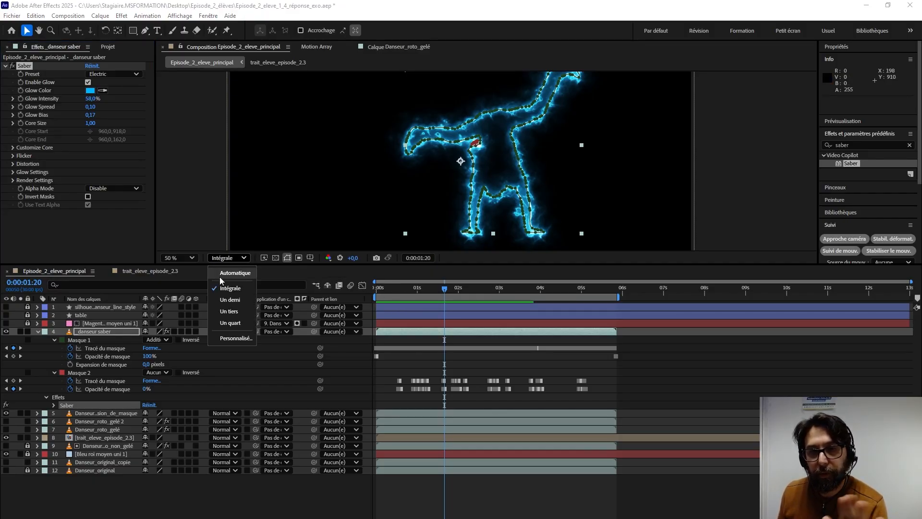
click(231, 300)
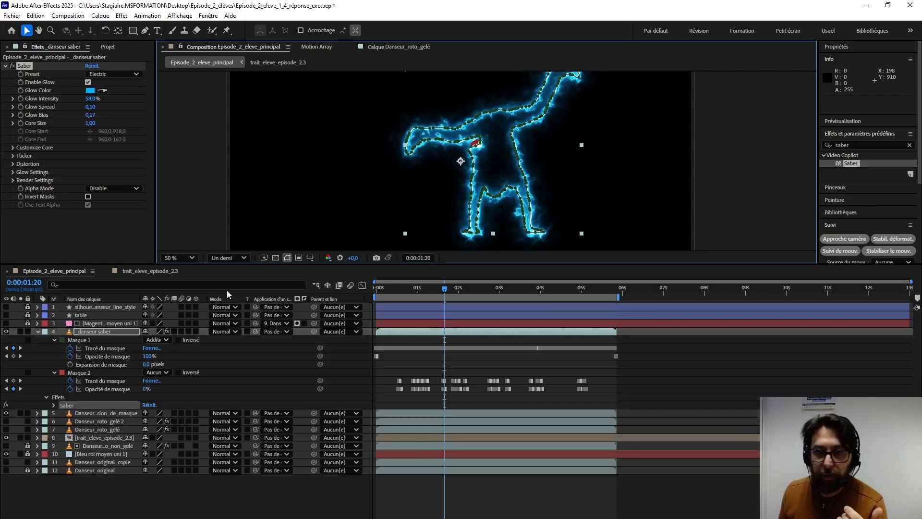
key(ctrl+shift+h)
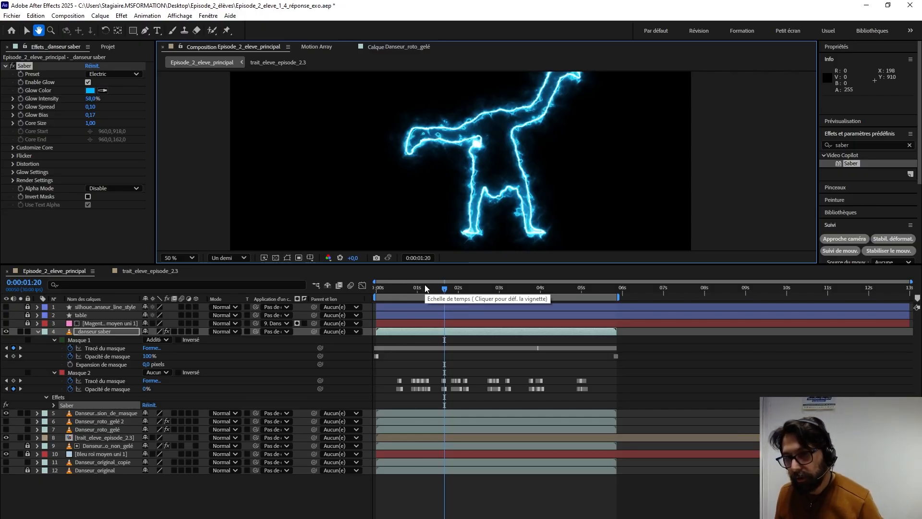
key(space)
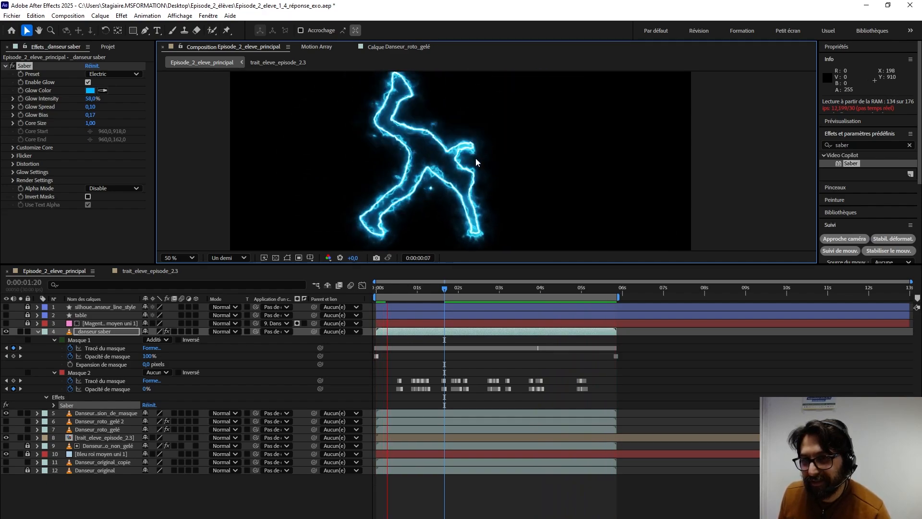
key(space)
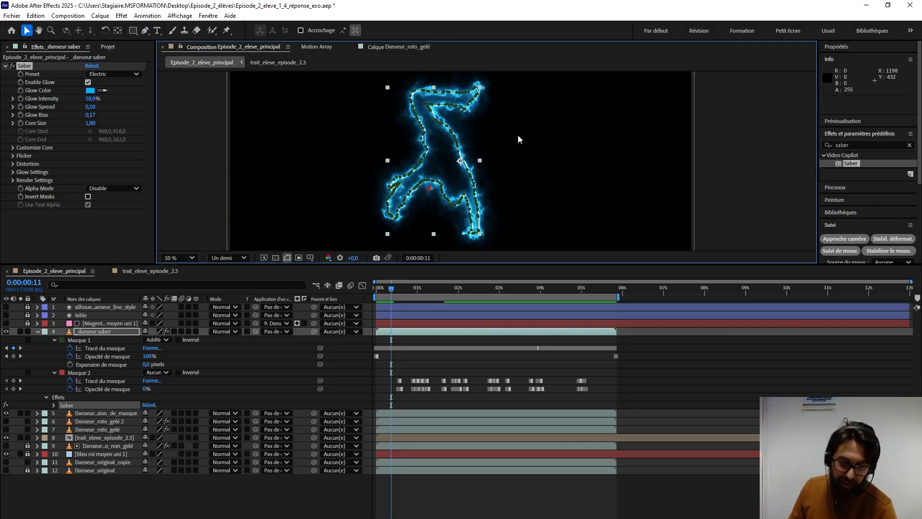
key(space)
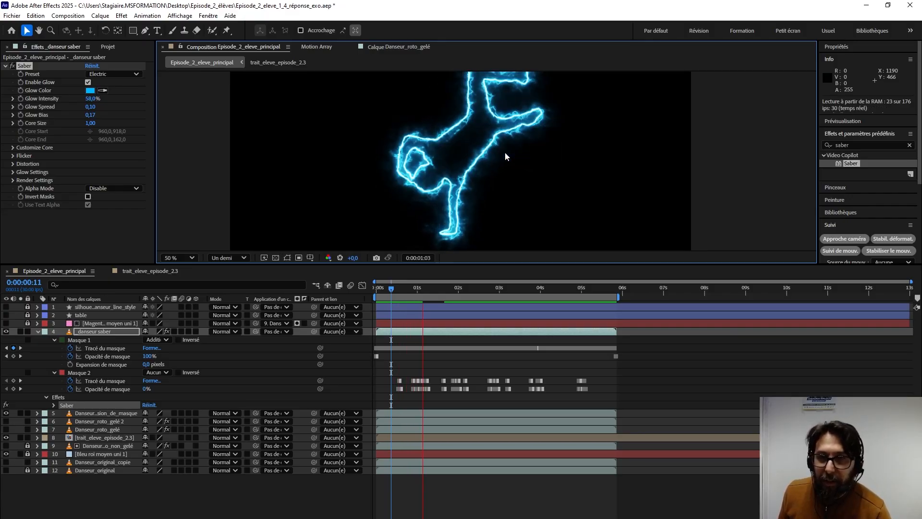
key(space)
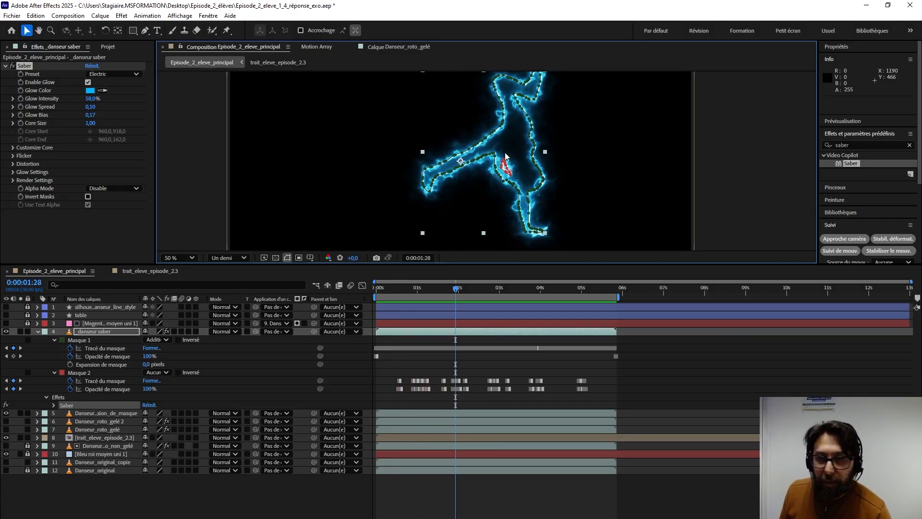
Delete Masque 2 from the _danseur saber layer and move the current time to 0:00:00:17
click(73, 374)
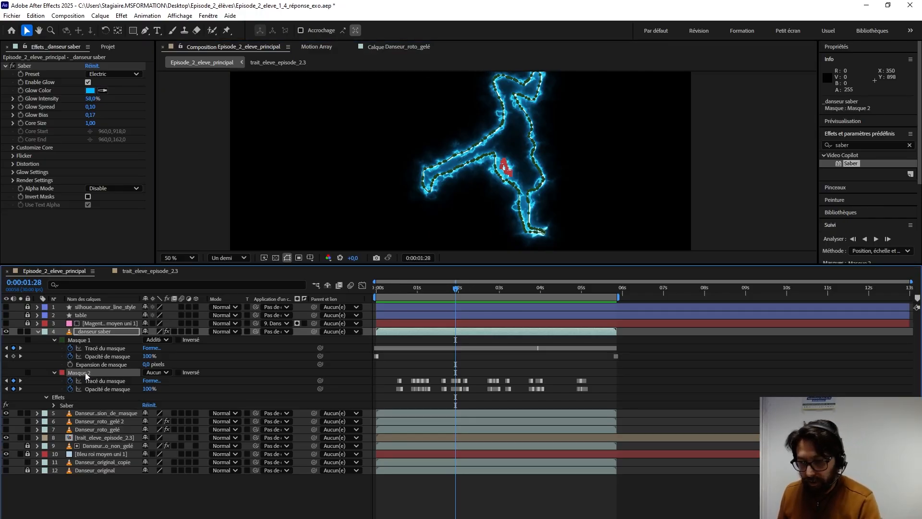
key(Delete)
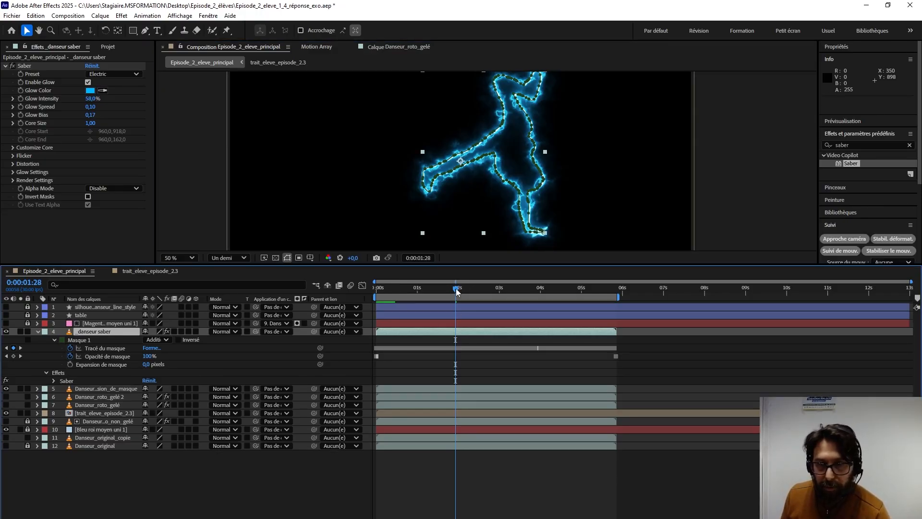
drag(456, 292, 399, 298)
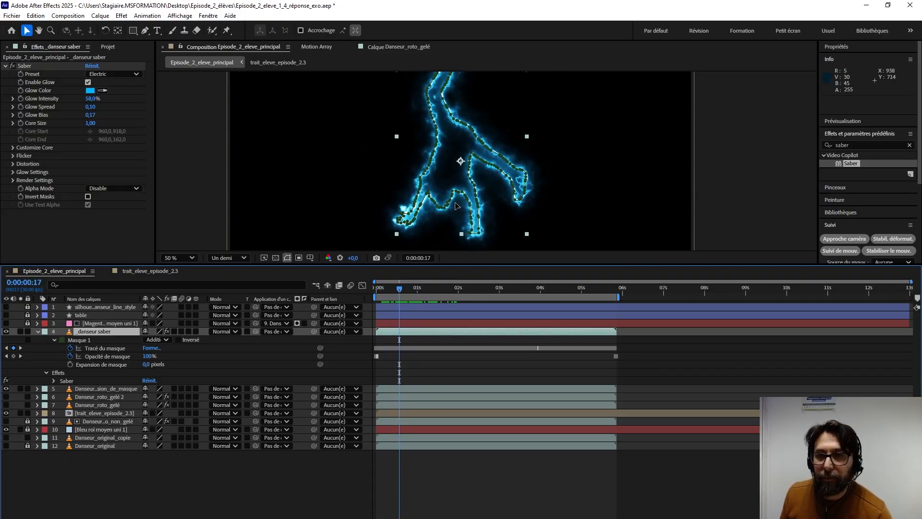
Show the timeline's layer modes and set the _danseur saber layer's blending mode to Ecran
key(comma)
key(comma)
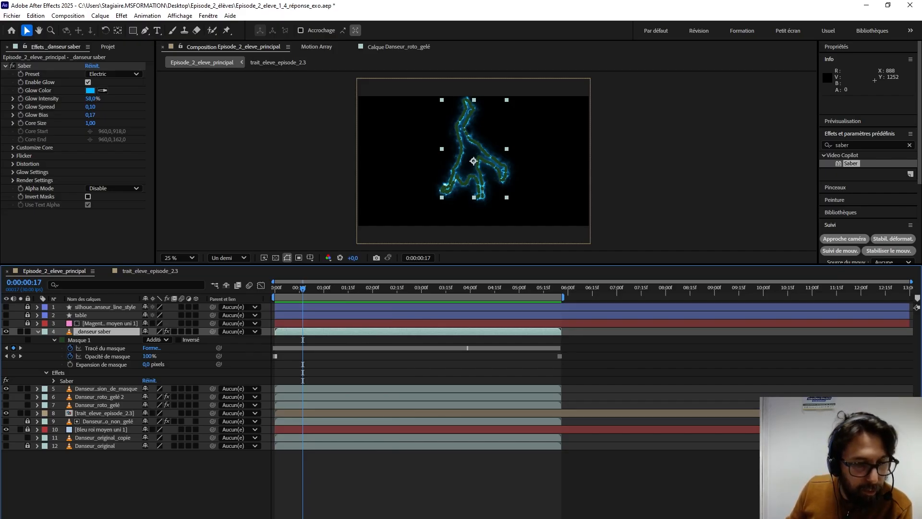
key(F4)
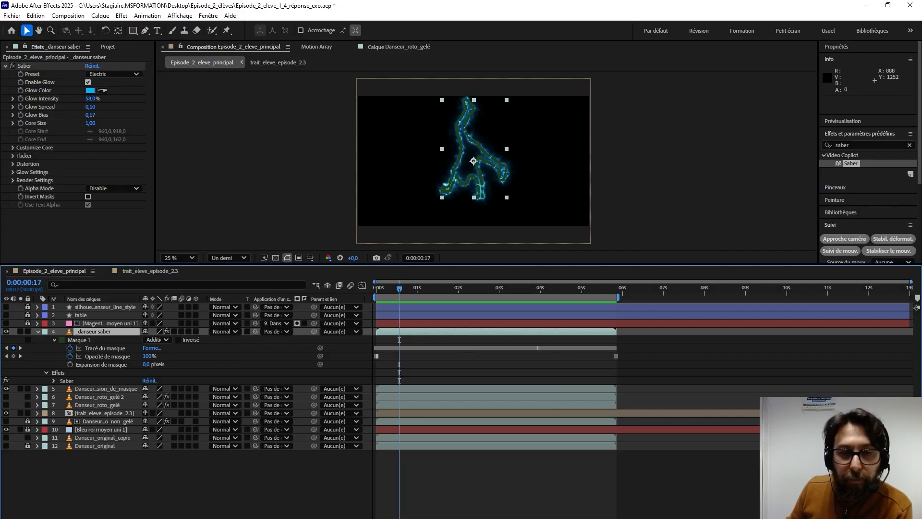
click(233, 331)
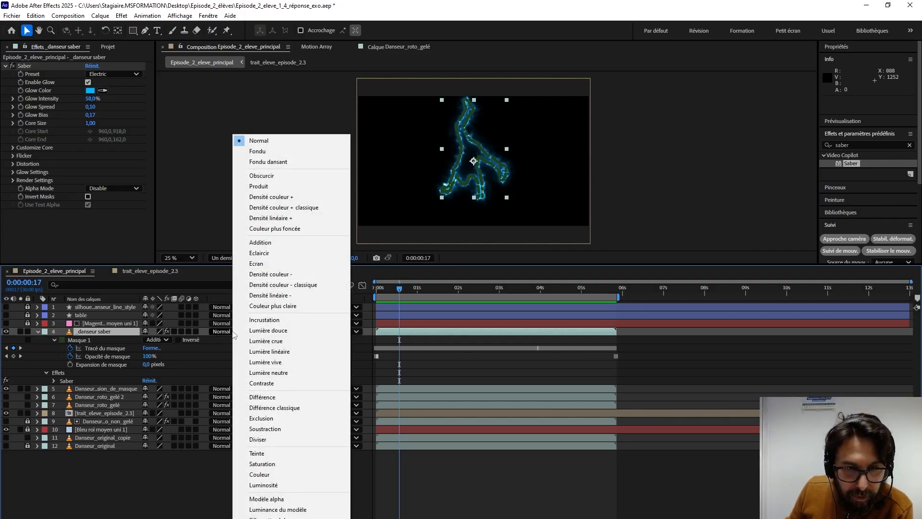
click(256, 264)
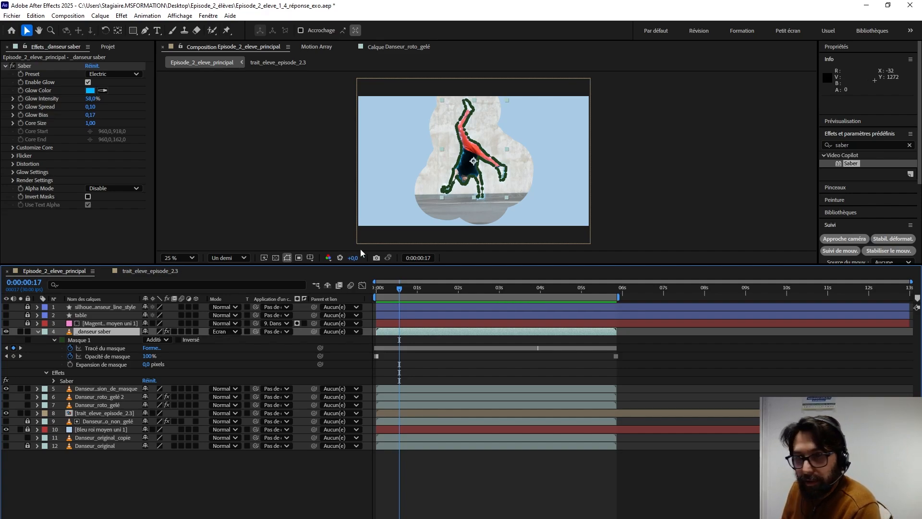
Play the composition from 0:00:00:15 to check how the electric outline blends with the dancer and background
drag(402, 291, 397, 289)
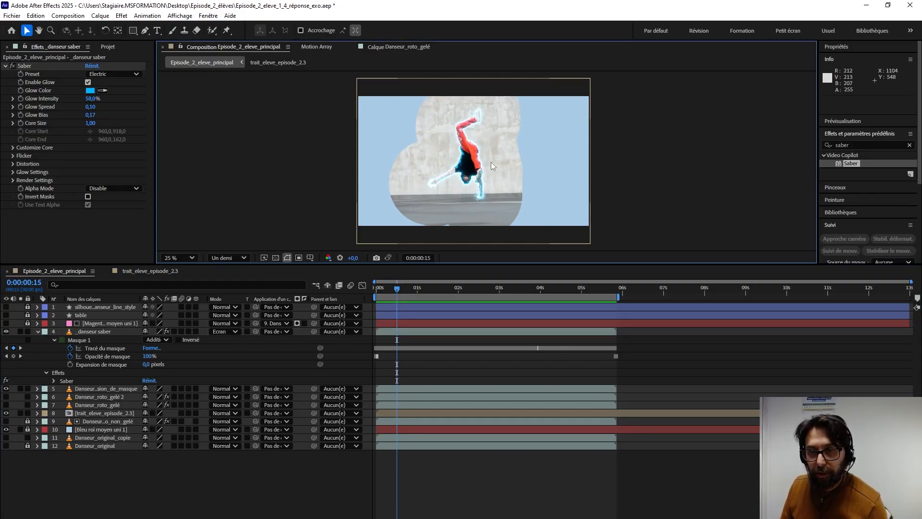
scroll(481, 162, up, 1)
key(space)
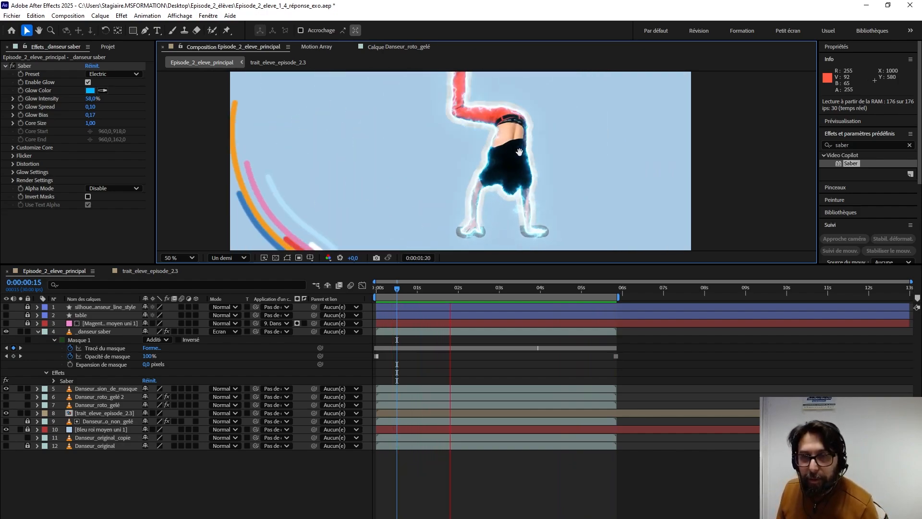
scroll(508, 176, up, 4)
scroll(507, 176, down, 4)
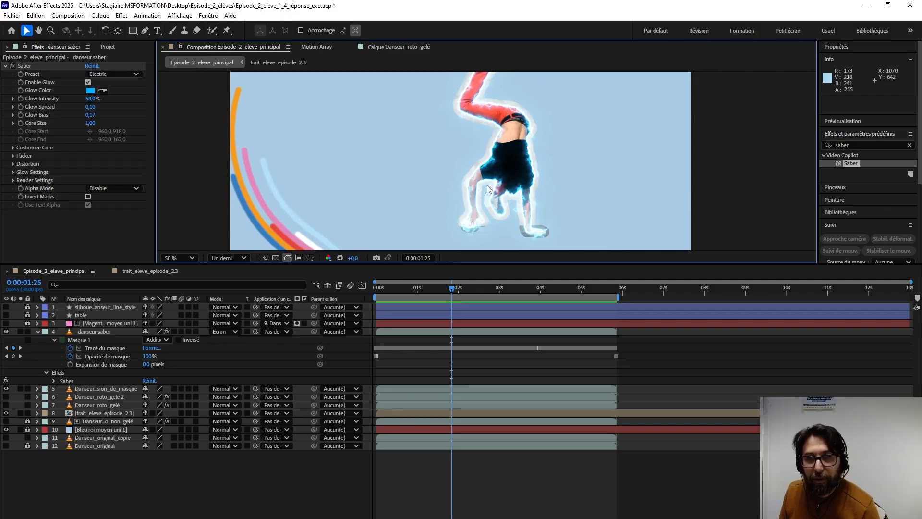
Move the current time to 0:00:01:09, enlarge the composition view and try the Saber preset Fire on the _danseur saber layer
drag(452, 289, 429, 291)
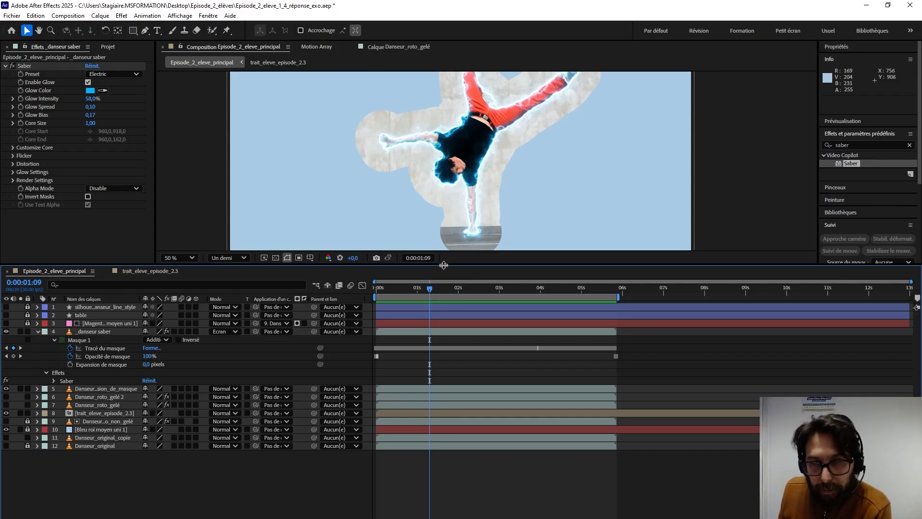
drag(443, 265, 443, 337)
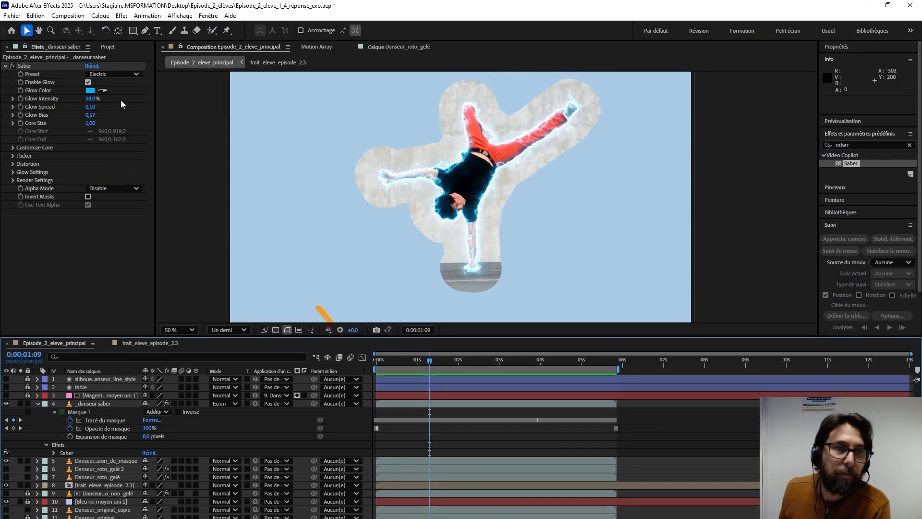
click(107, 75)
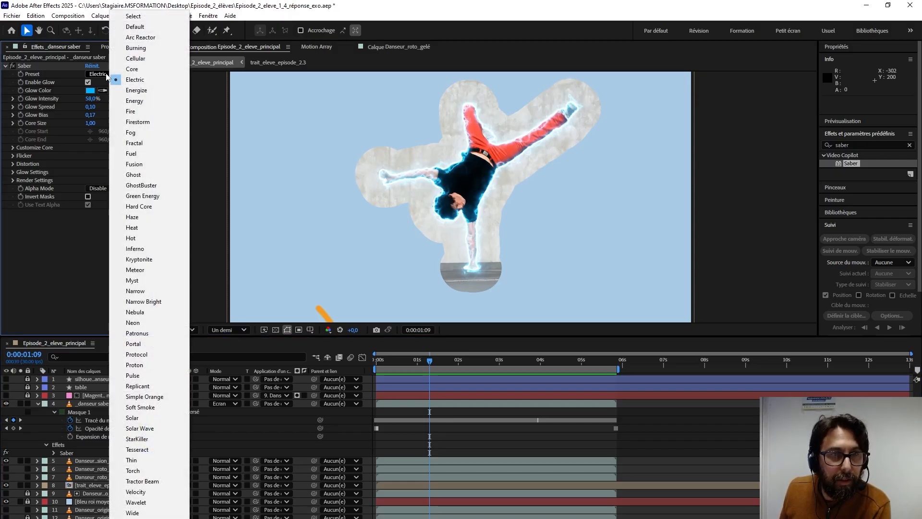
click(130, 112)
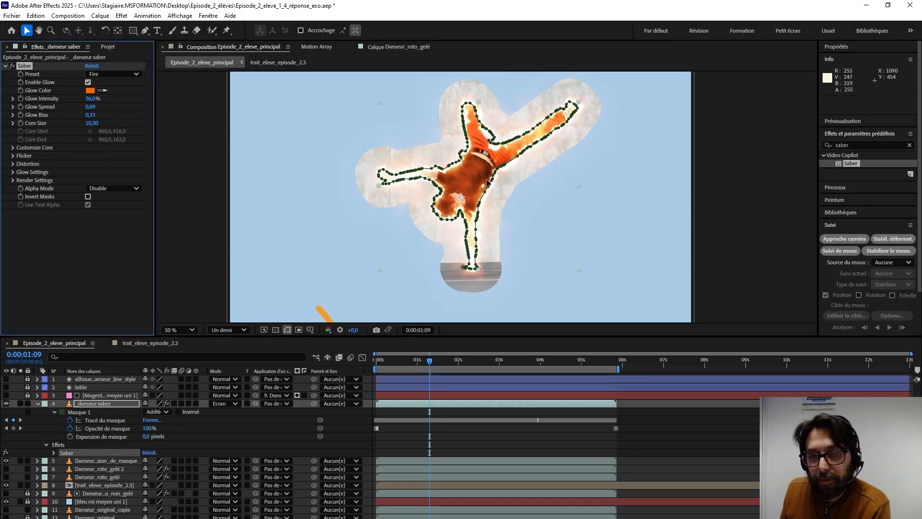
click(704, 194)
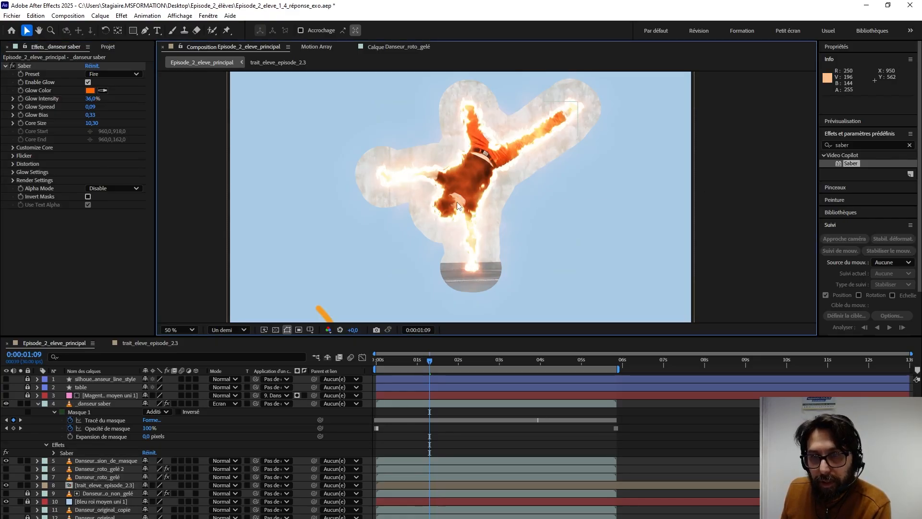
Try the Saber preset Core on the dancer's outline and deselect the layer to view the glow
click(109, 75)
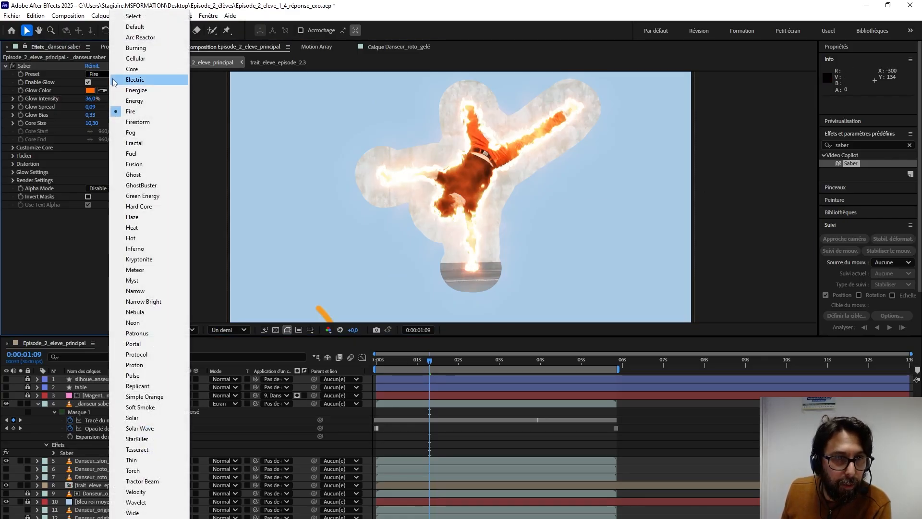
click(139, 70)
click(604, 174)
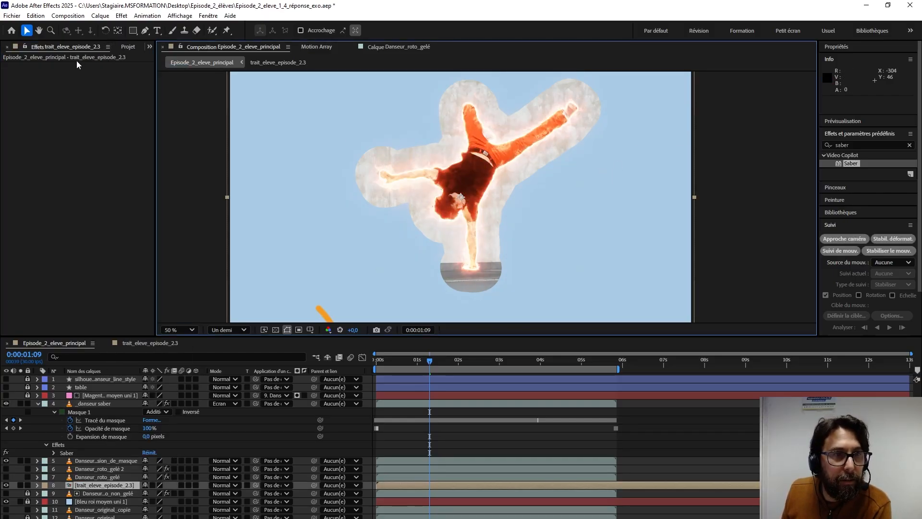
Reselect the _danseur saber layer and try the Saber preset Solar
click(84, 404)
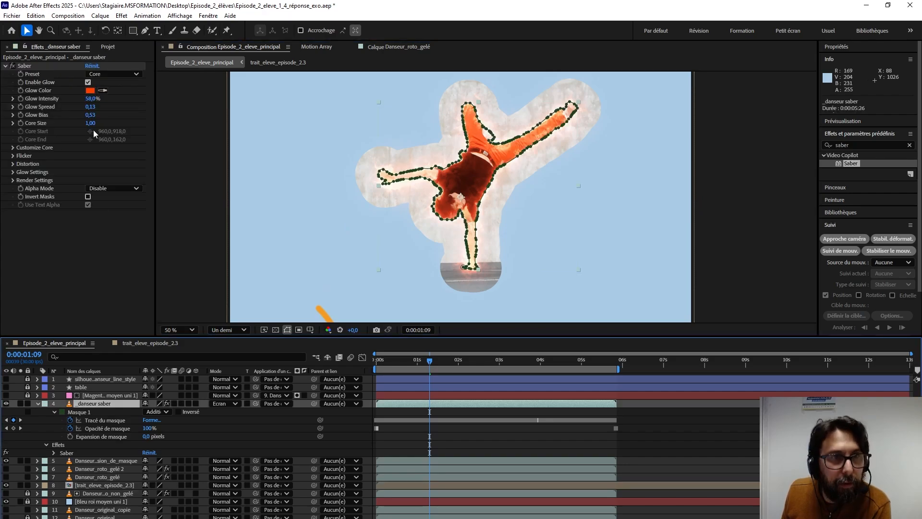
click(96, 74)
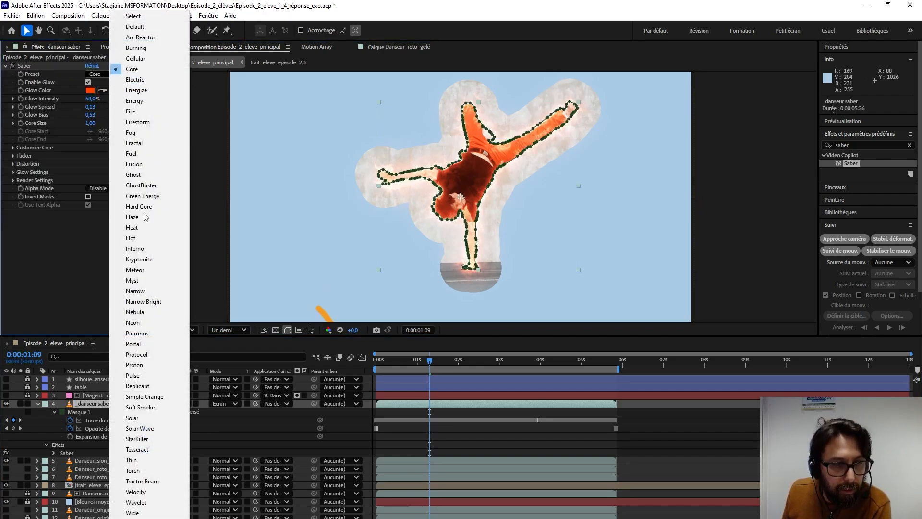
click(144, 417)
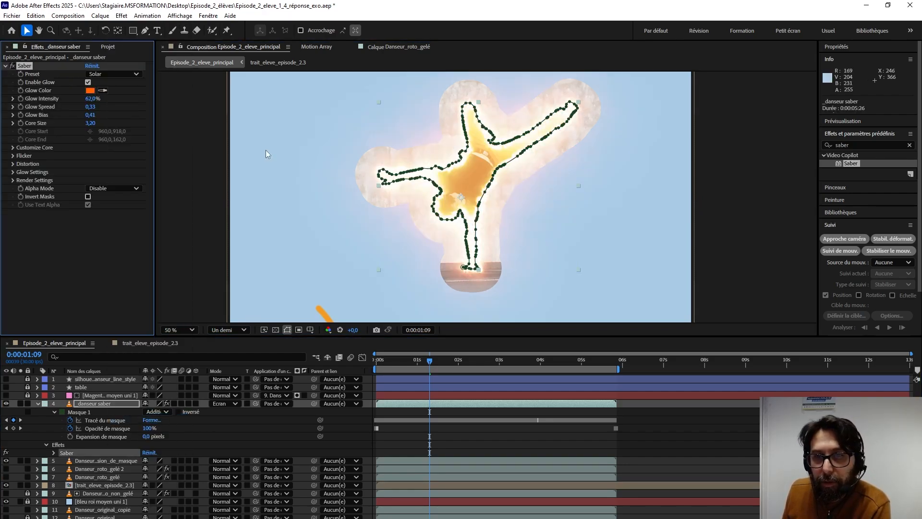
Try the Saber preset Inferno and play the composition from 0:00:01:01 to preview the flames around the dancer
click(120, 74)
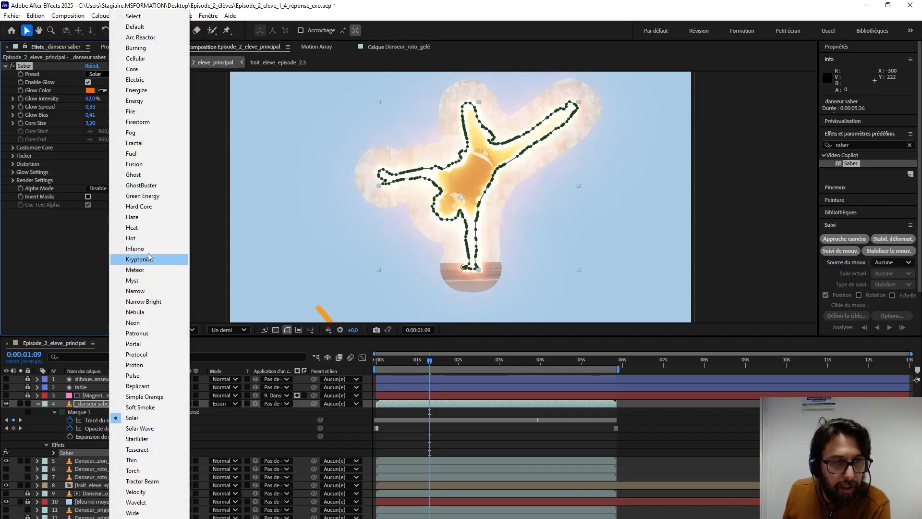
click(145, 249)
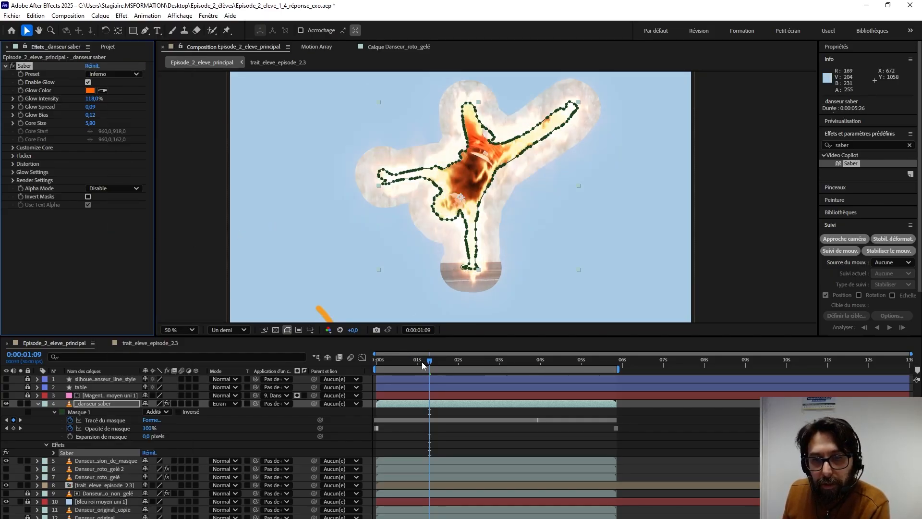
drag(430, 362, 418, 364)
key(space)
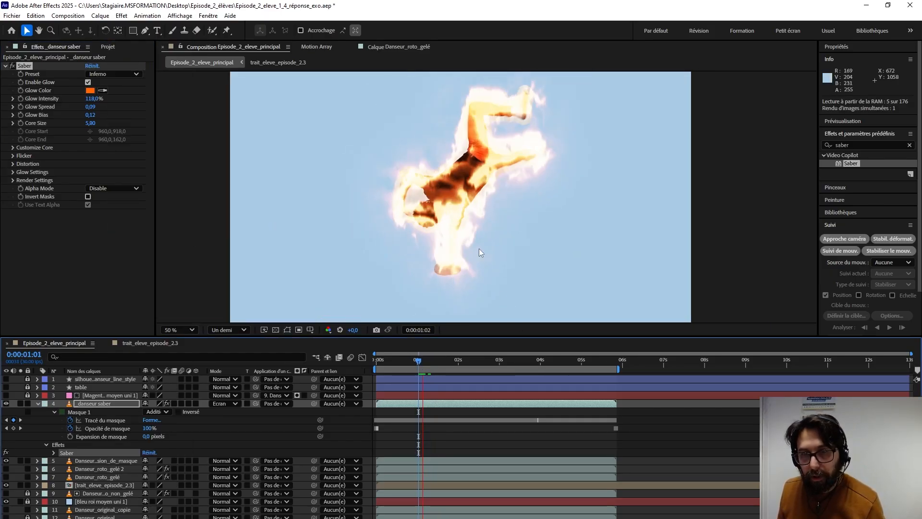
key(space)
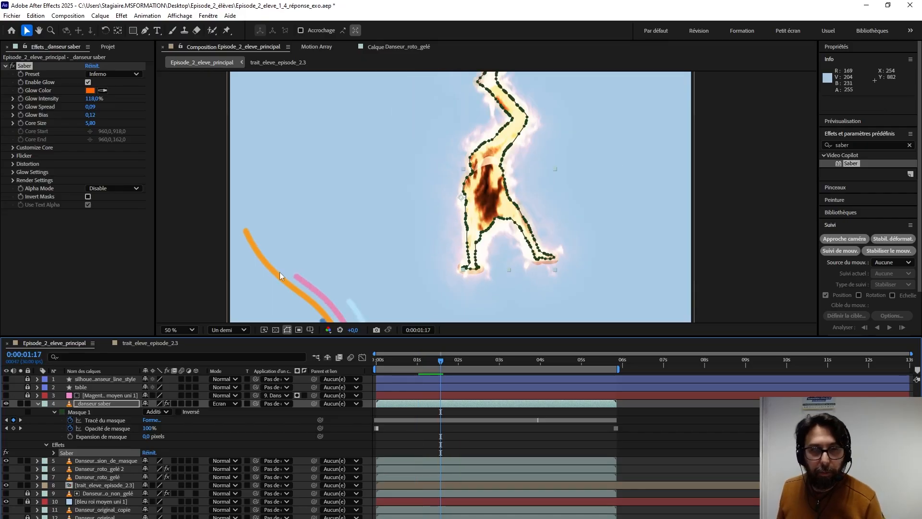
Try the Saber preset Torch and play the composition from 0:00:00:23 to preview the burning outline
click(110, 76)
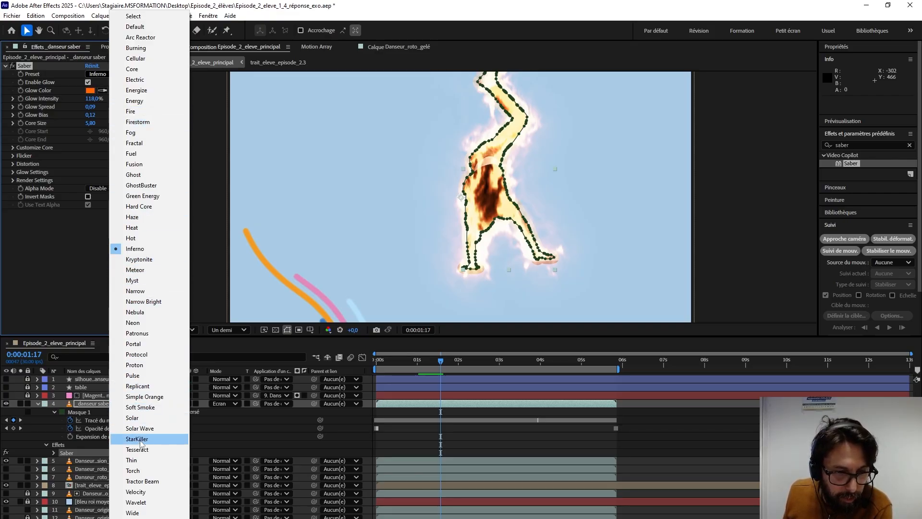
click(139, 473)
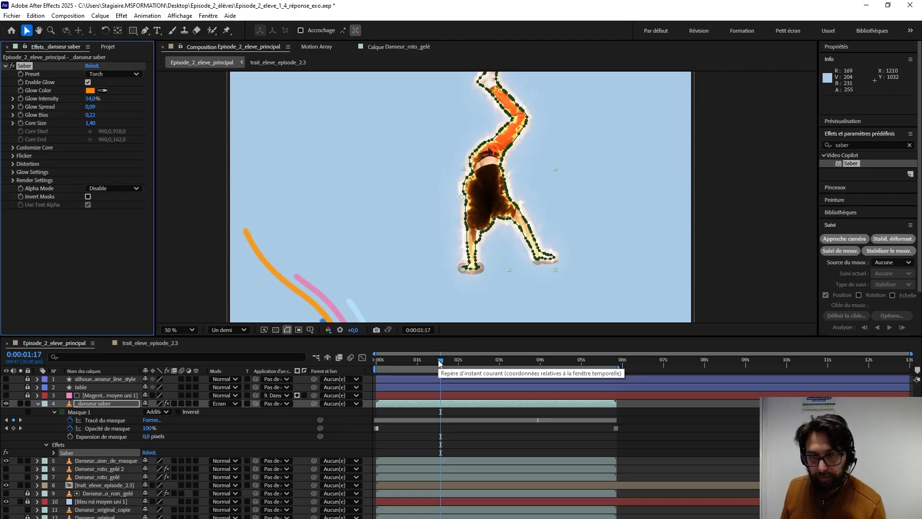
drag(439, 363, 406, 364)
key(space)
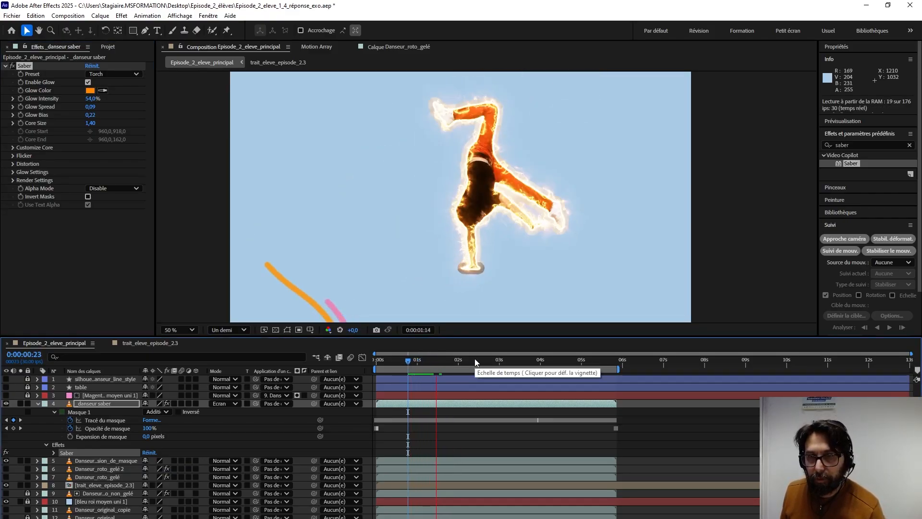
key(space)
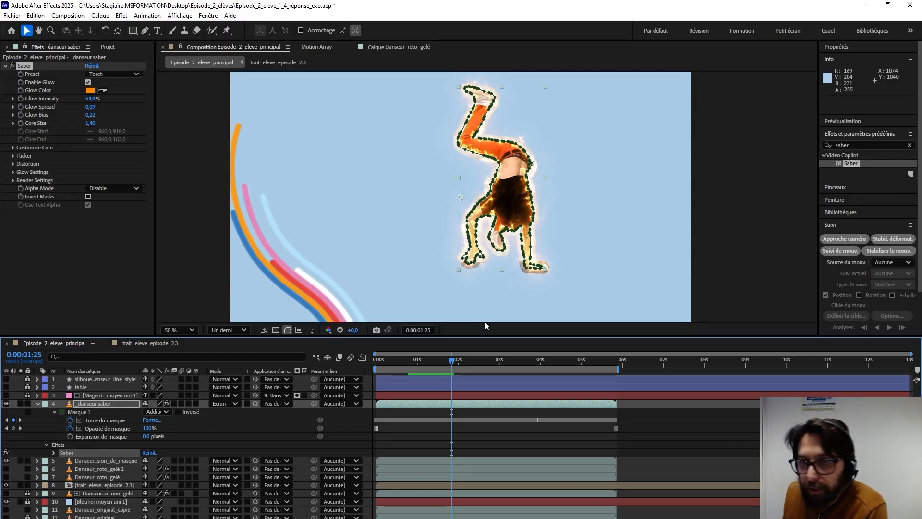
Move the current time to 0:00:00:05 and try the Saber preset Default on the dancer's outline
drag(451, 363, 382, 369)
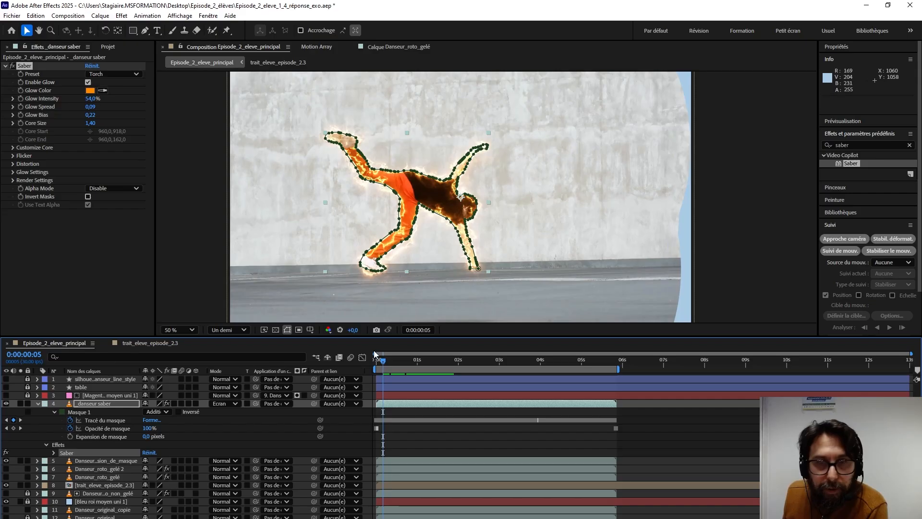
click(121, 76)
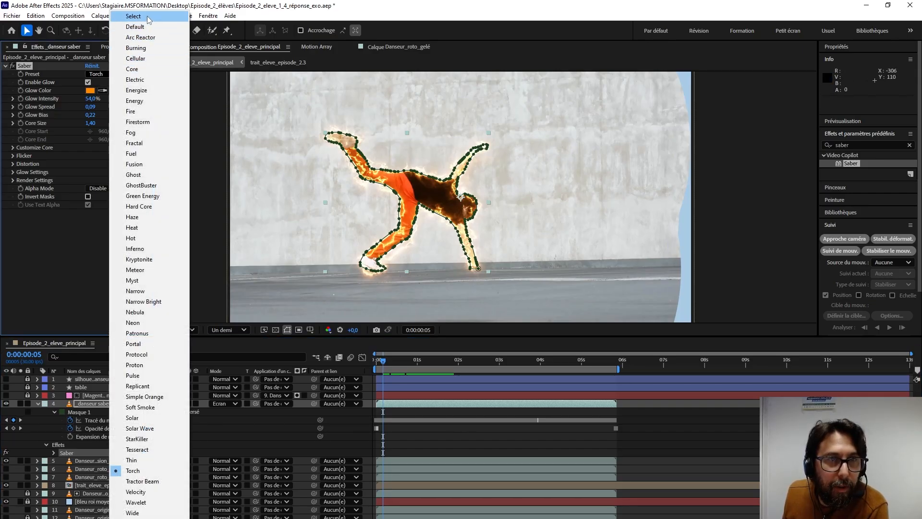
click(148, 17)
click(115, 78)
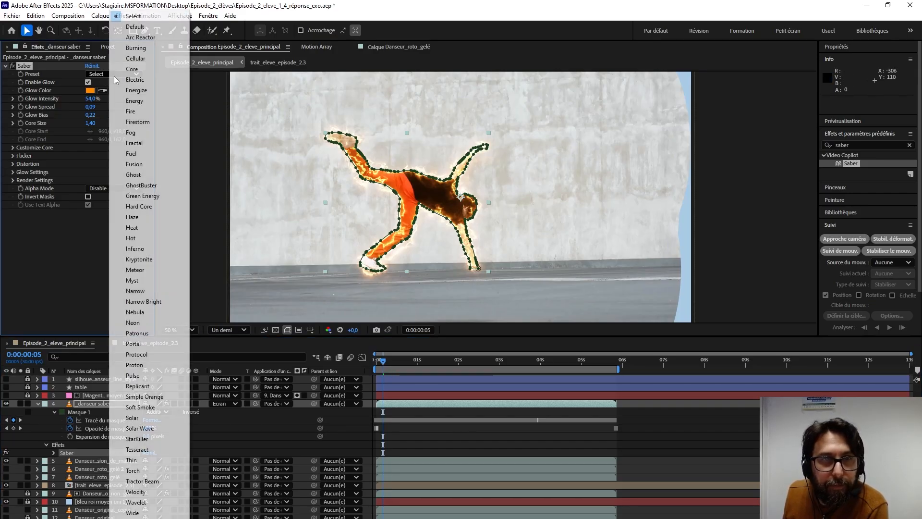
click(132, 27)
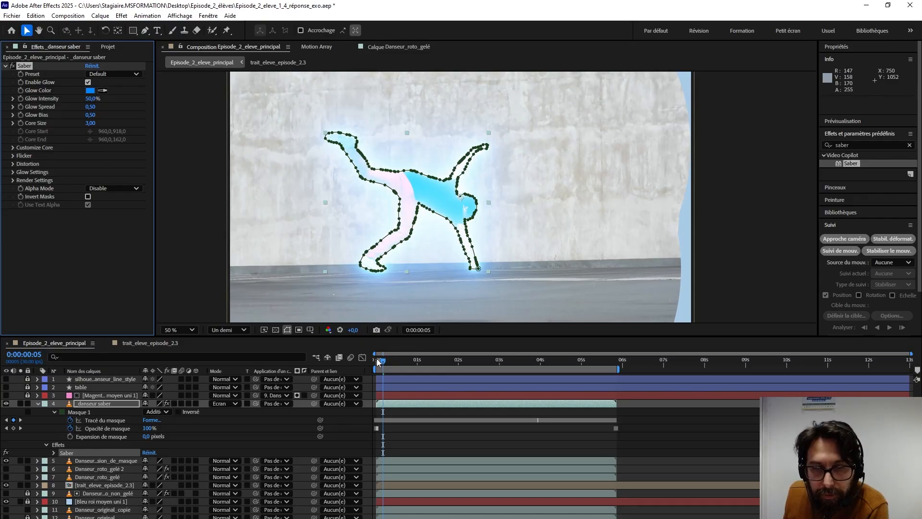
Set the Saber preset back to Electric and play the composition from 0:00:00:15 to preview the glow
click(120, 74)
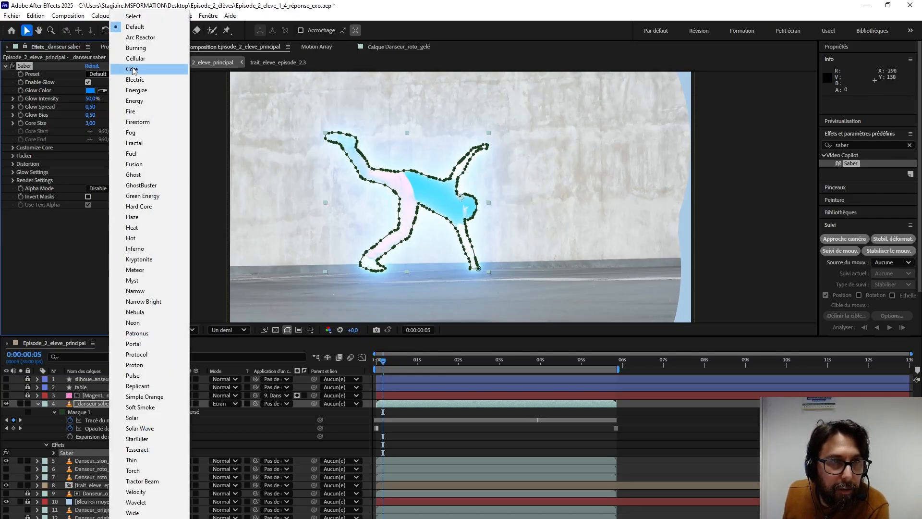
click(135, 79)
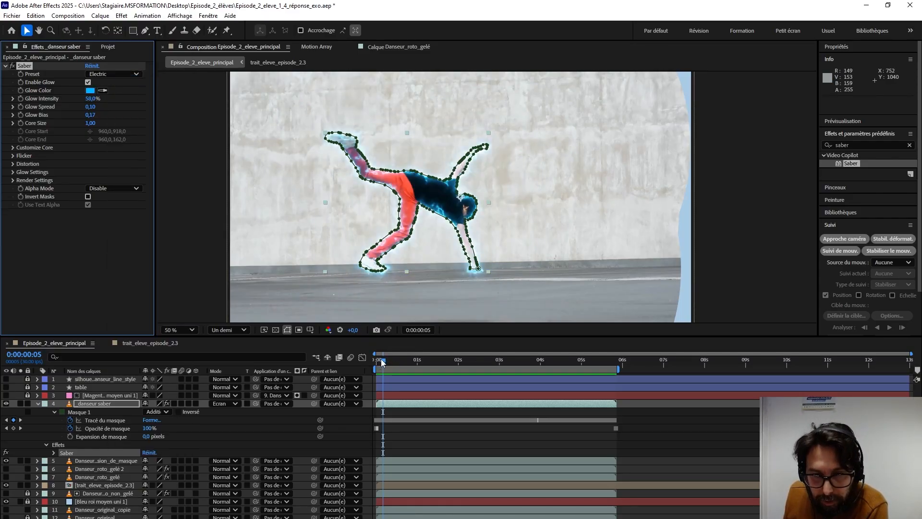
drag(382, 362, 397, 362)
click(585, 239)
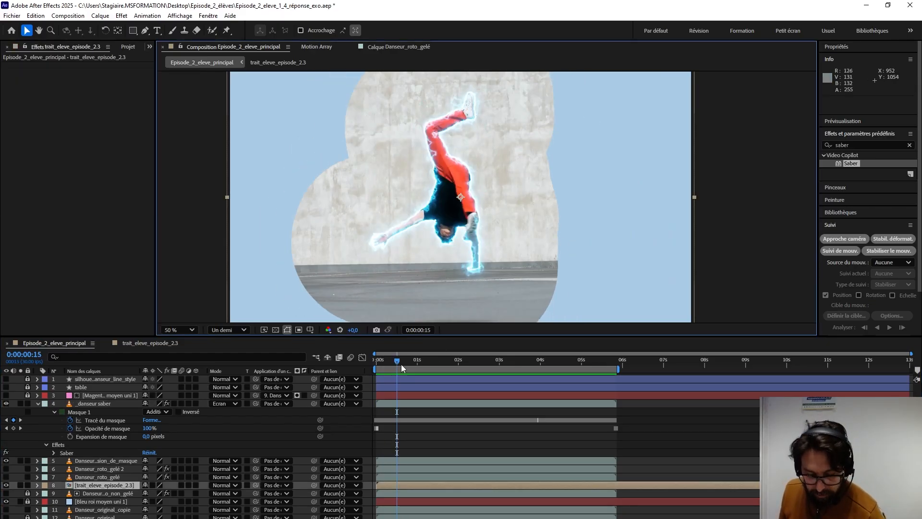
key(space)
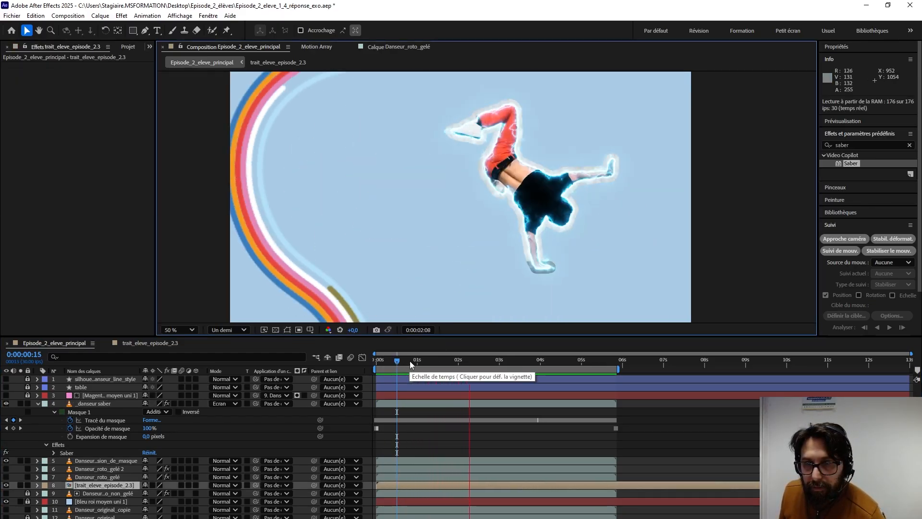
key(space)
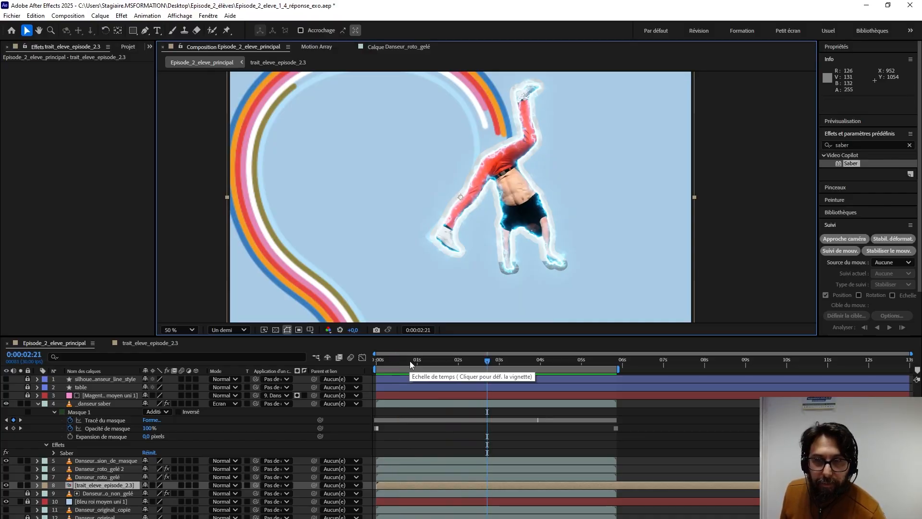
Unlock the Bleu roi moyen uni 1 background layer, select it and expand its properties
click(178, 411)
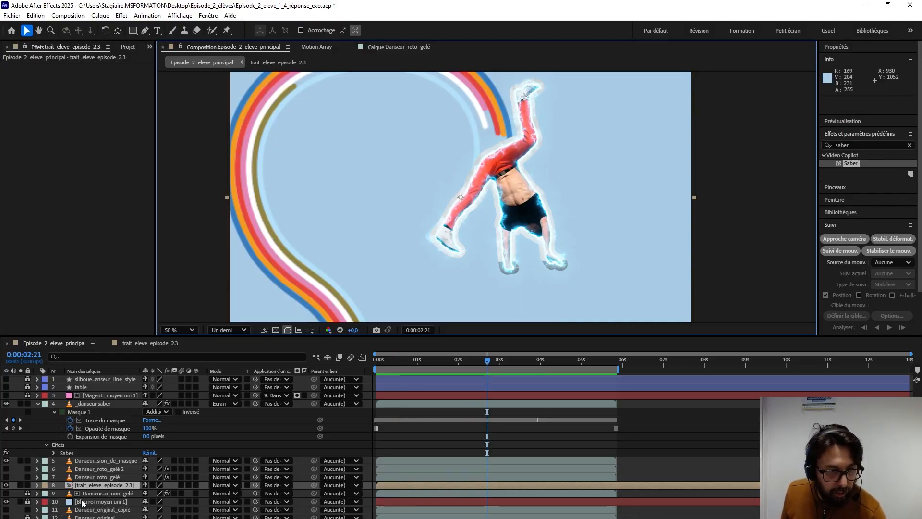
click(78, 502)
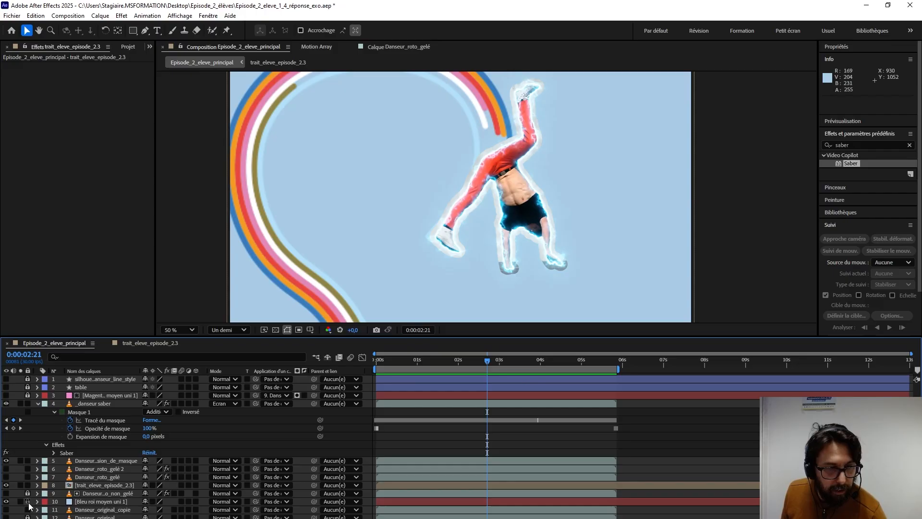
click(81, 502)
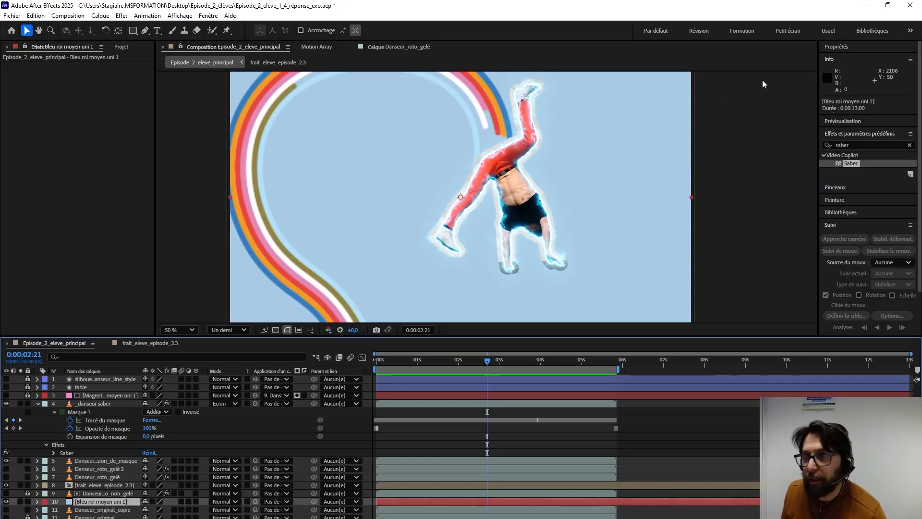
click(37, 502)
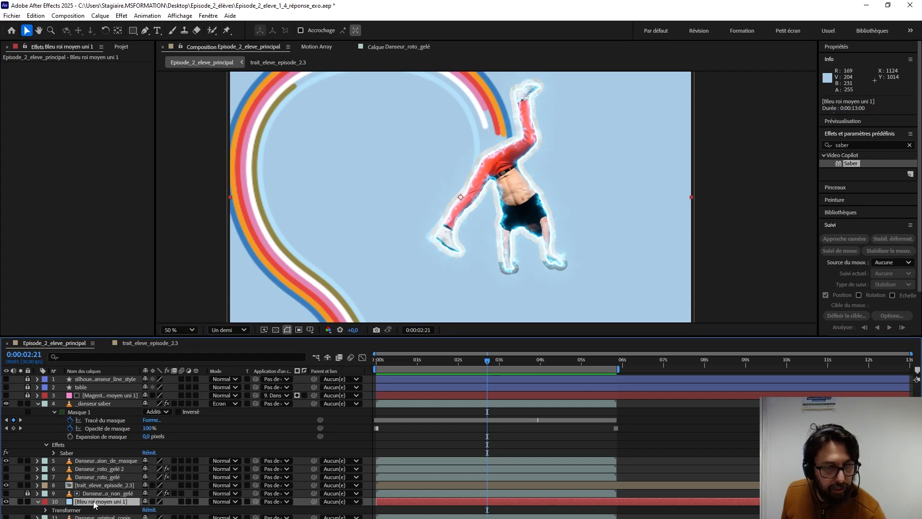
Examine the solid settings of the Bleu roi moyen uni 1 layer, including its colour, and close them without applying changes
click(100, 15)
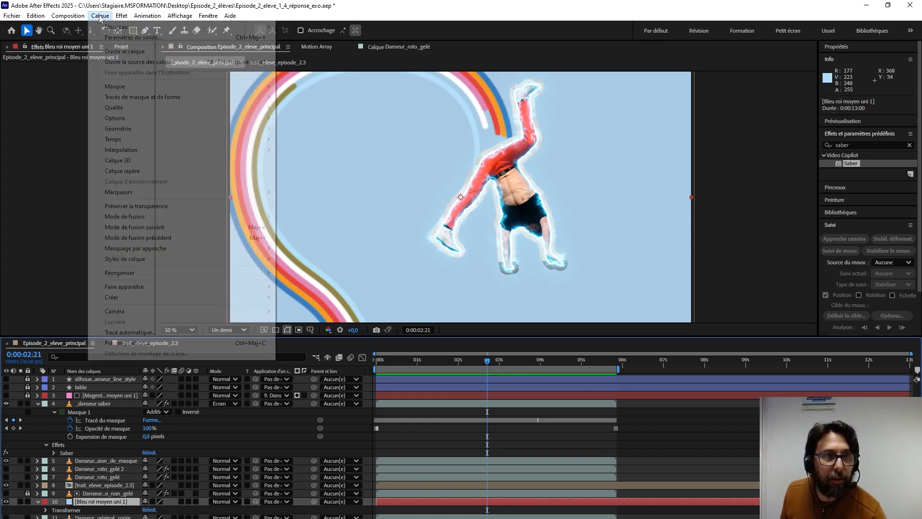
mouse_move(73, 19)
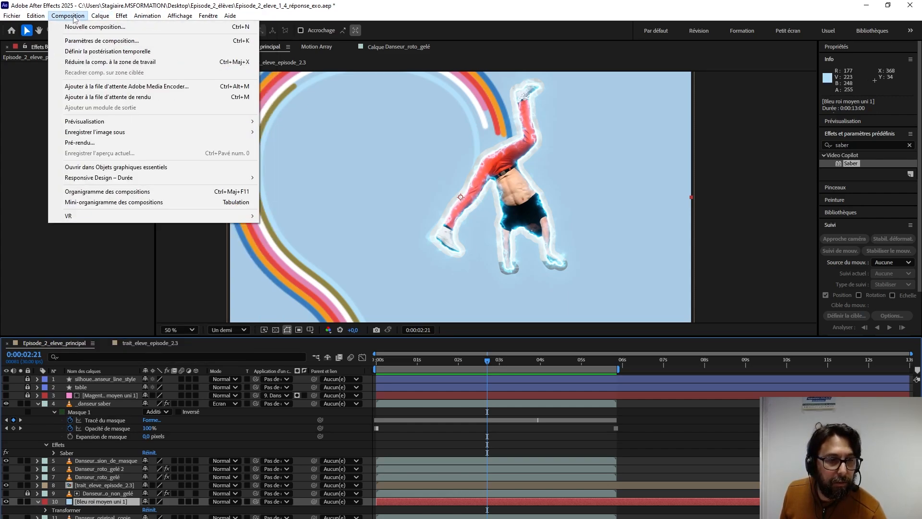
mouse_move(100, 16)
click(113, 37)
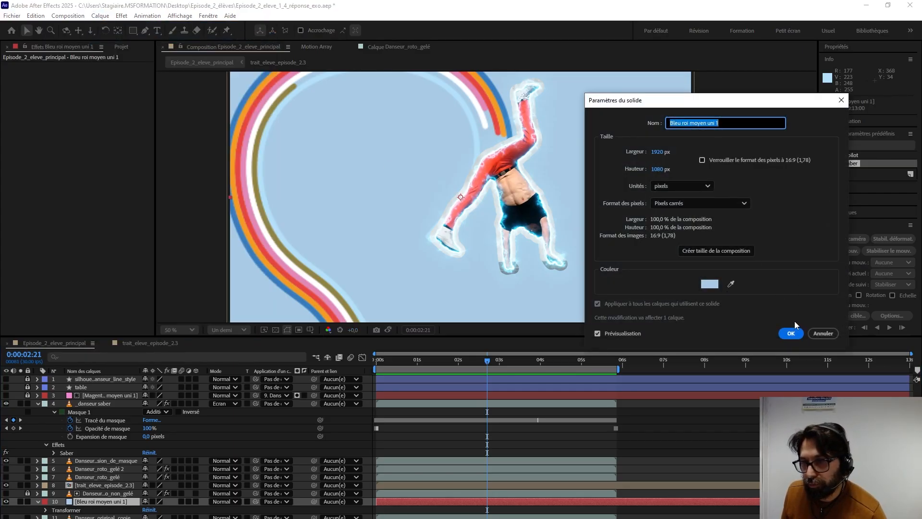
click(823, 334)
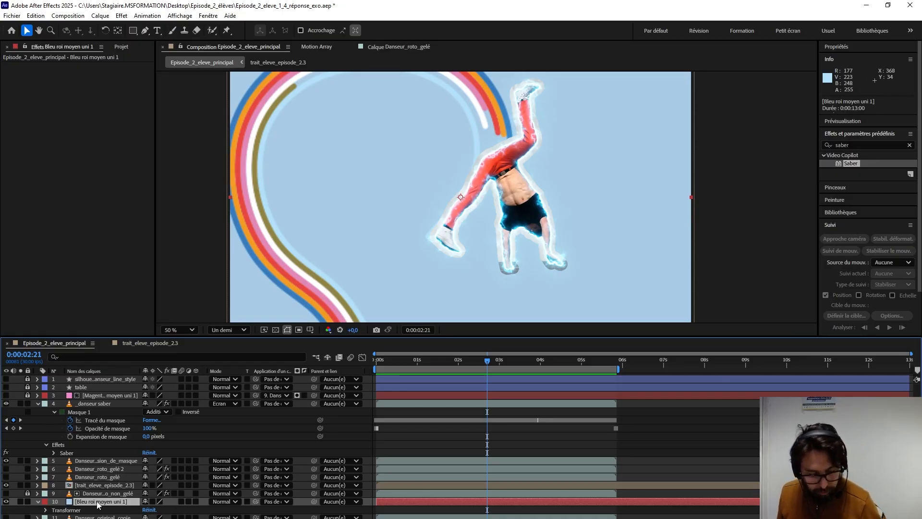
Duplicate the Bleu roi moyen uni 1 background layer and rename the copy rouge foncé
key(ctrl+d)
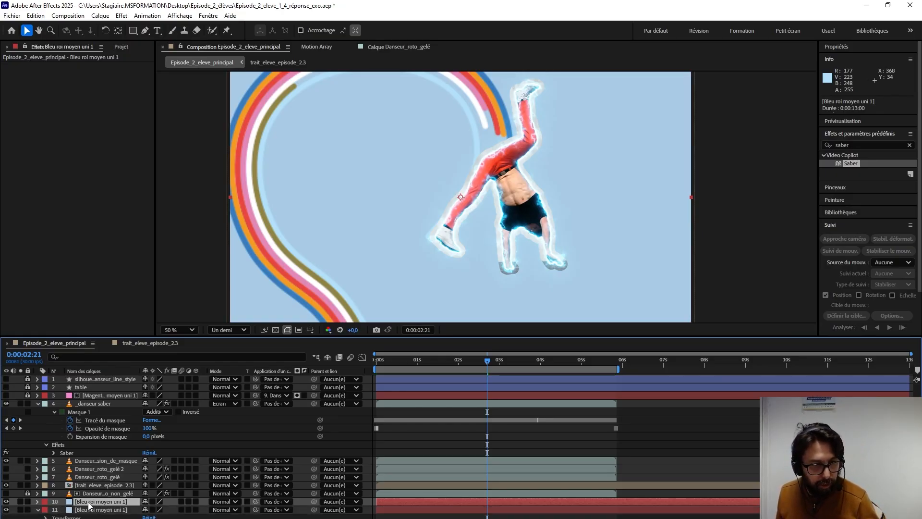
key(Return)
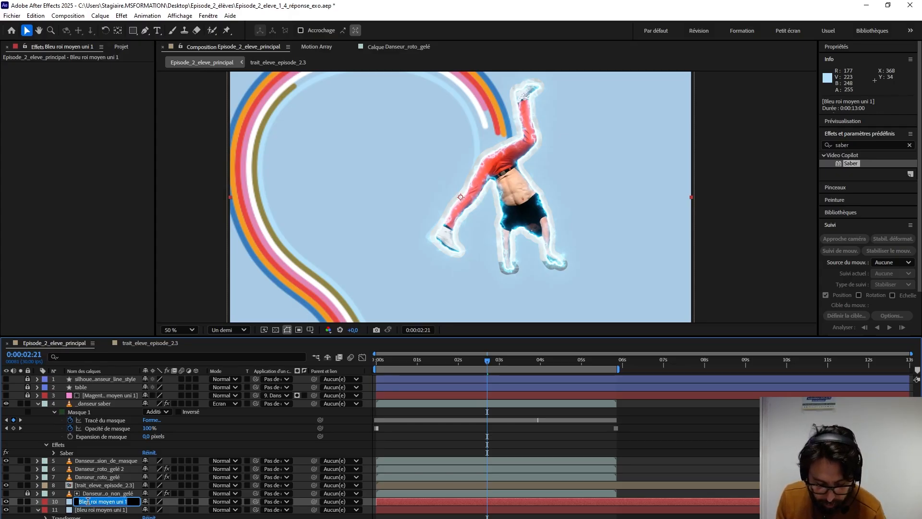
text(rouge)
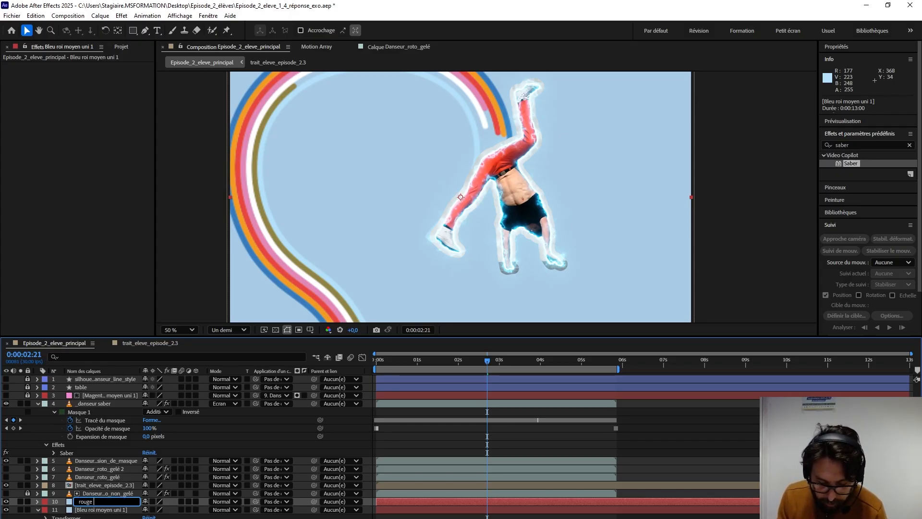
text( foncé)
key(Return)
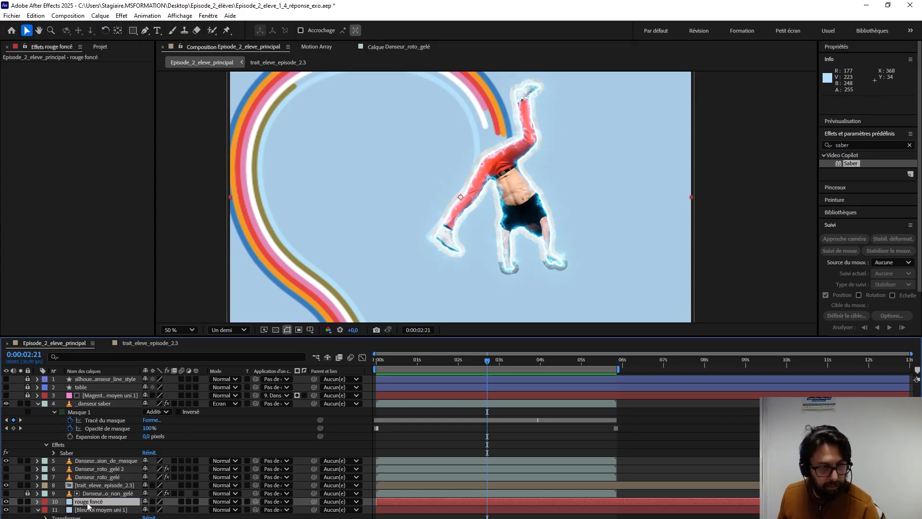
Open the solid settings of the rouge foncé layer and change its colour to crimson red 7B1C30
click(100, 16)
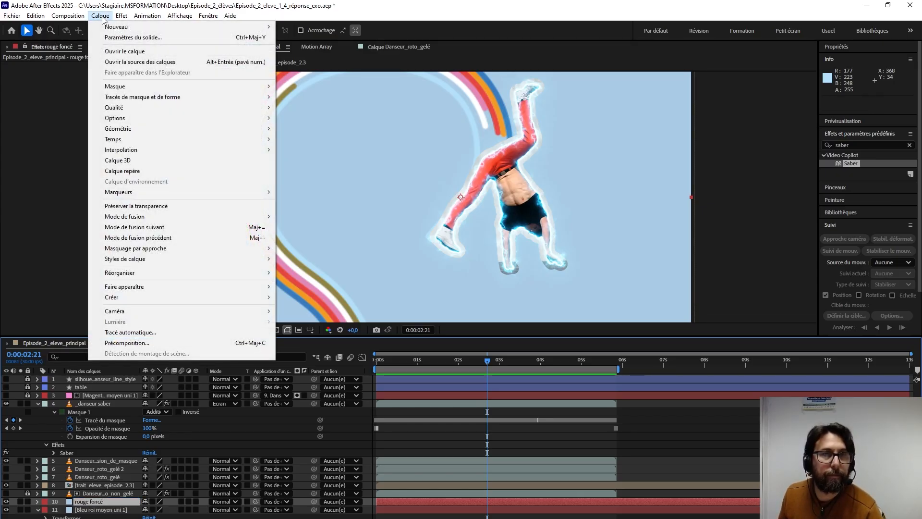
click(123, 36)
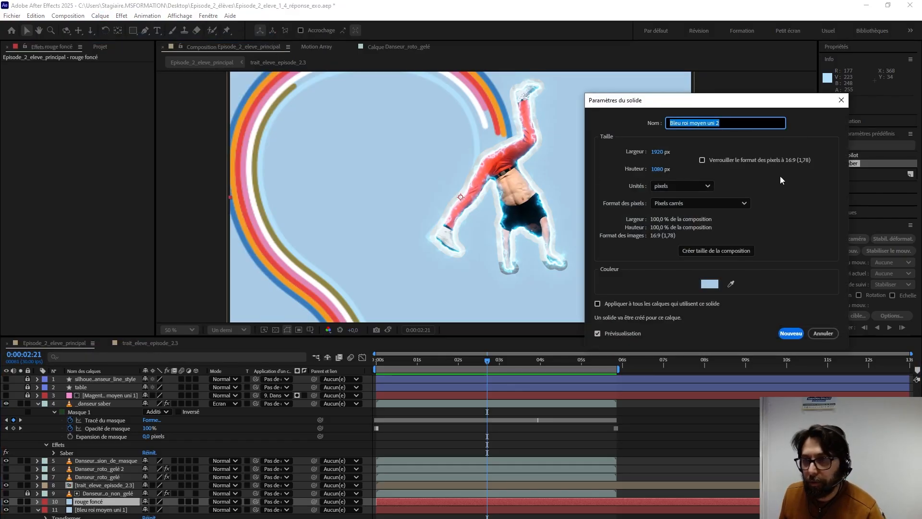
click(710, 283)
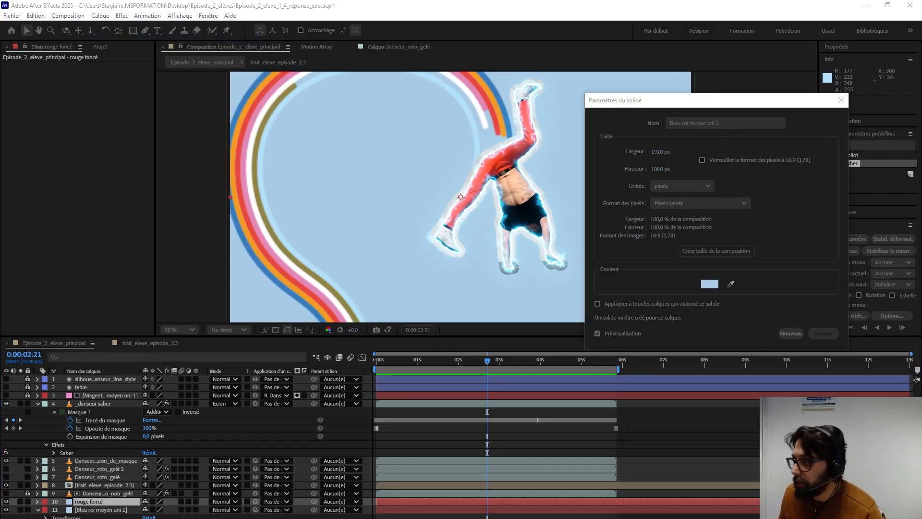
drag(377, 96, 292, 103)
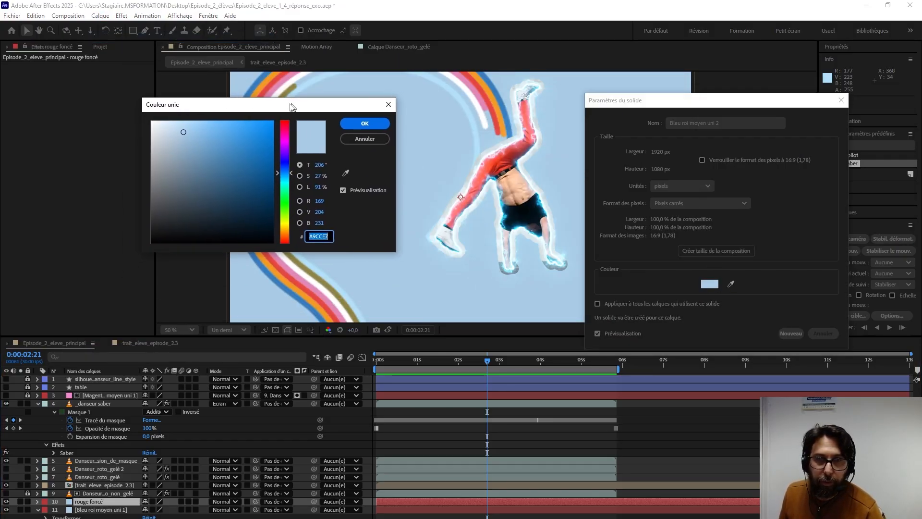
click(282, 138)
drag(280, 138, 282, 129)
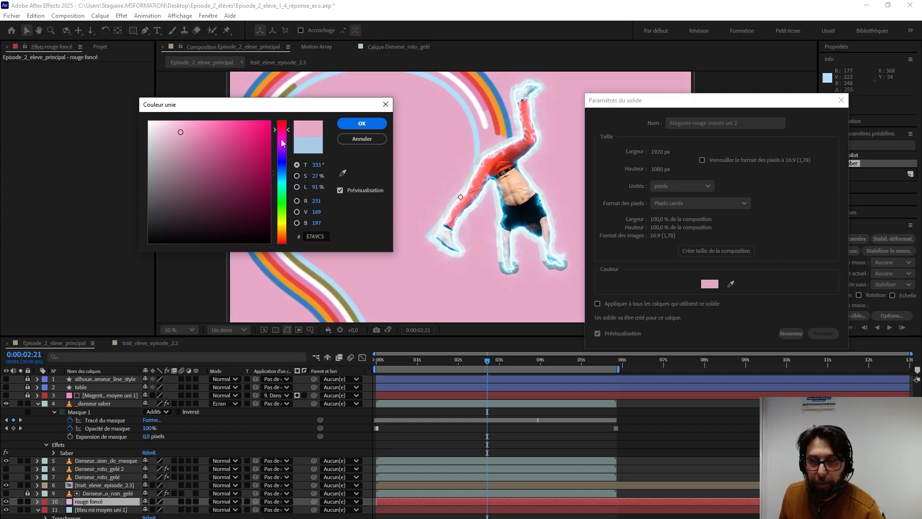
click(279, 137)
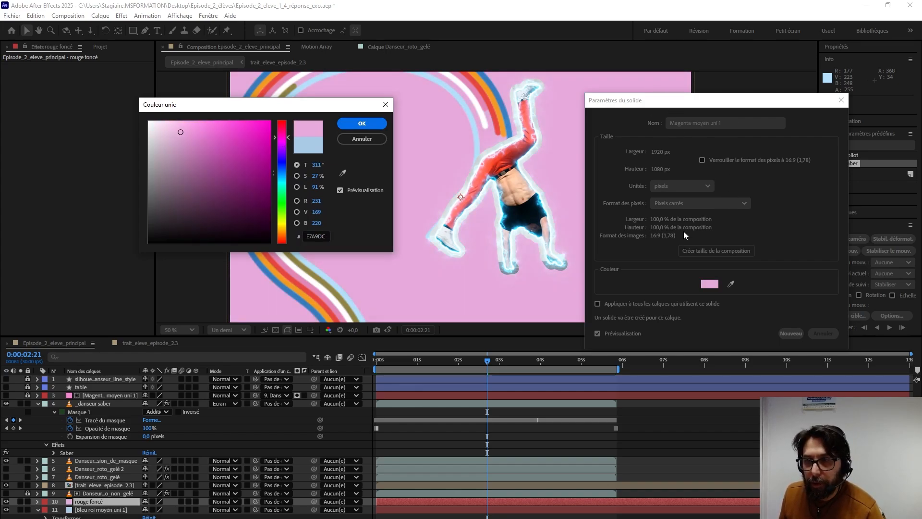
click(277, 126)
drag(238, 124, 242, 184)
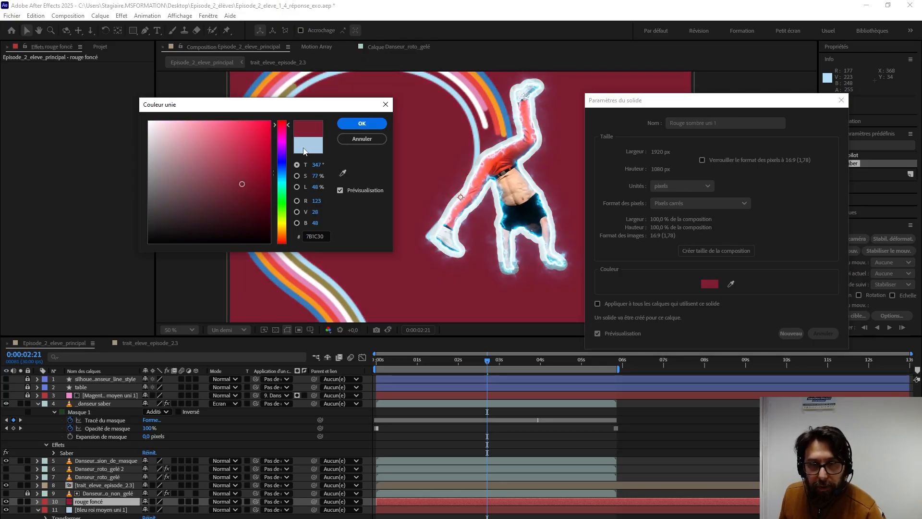
Darken the rouge foncé colour to a very deep red, RGB 60, 14, 14, and apply it as a new solid
drag(250, 216, 255, 213)
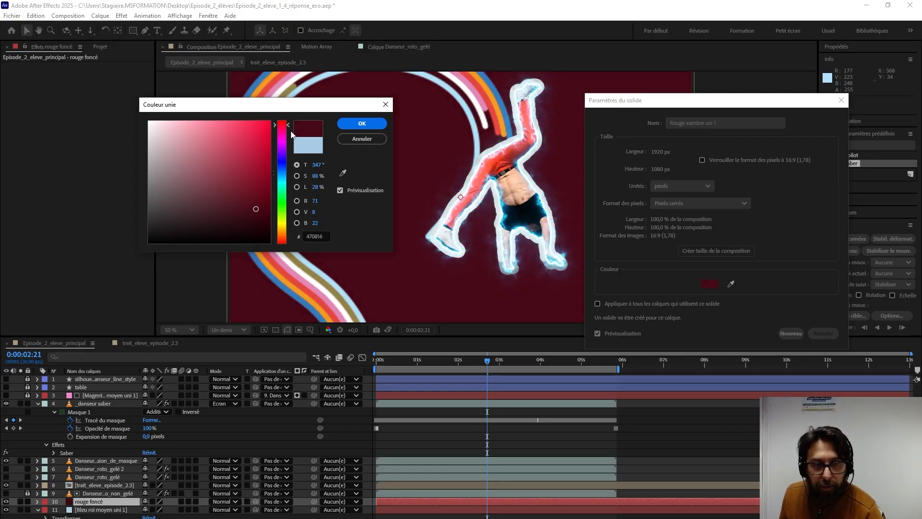
drag(288, 126, 287, 180)
drag(287, 183, 290, 243)
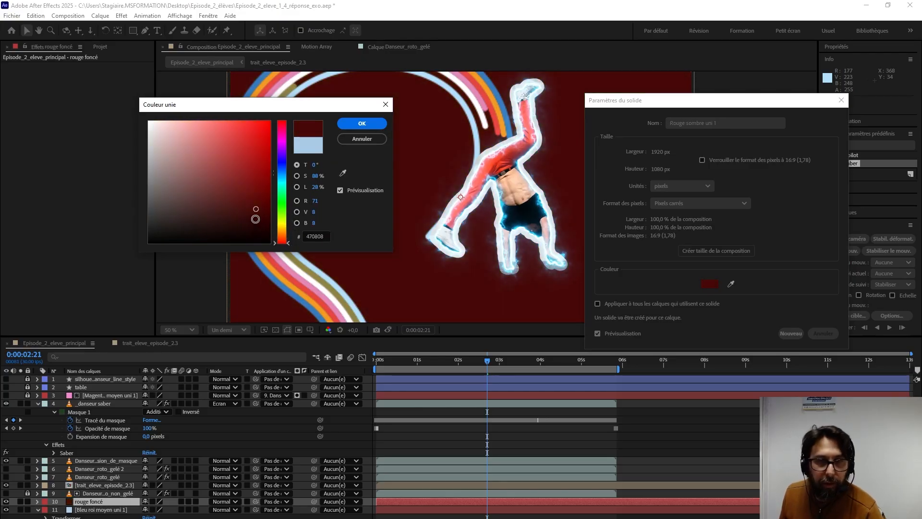
click(253, 219)
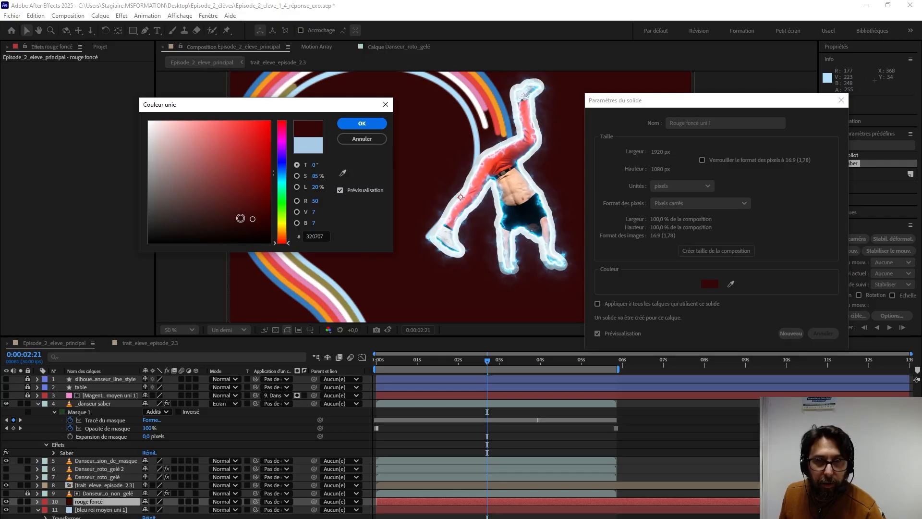
click(354, 127)
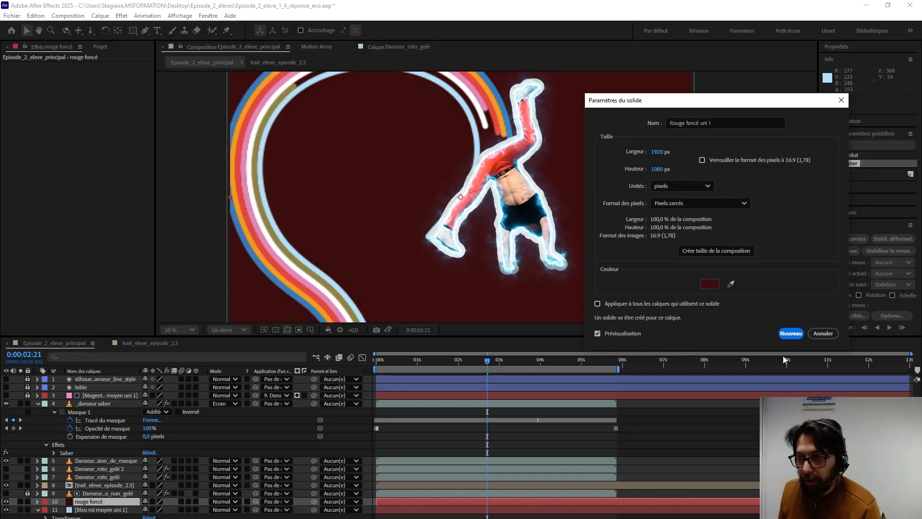
drag(755, 102, 737, 77)
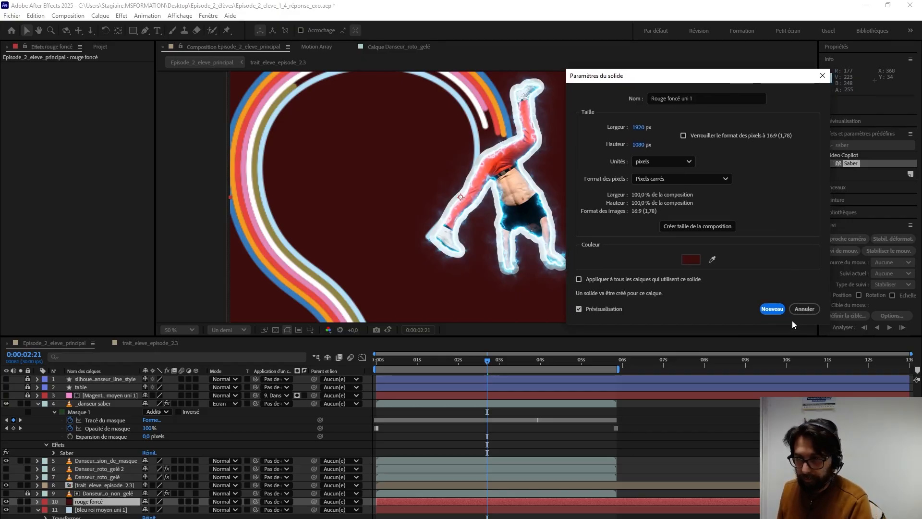
click(772, 308)
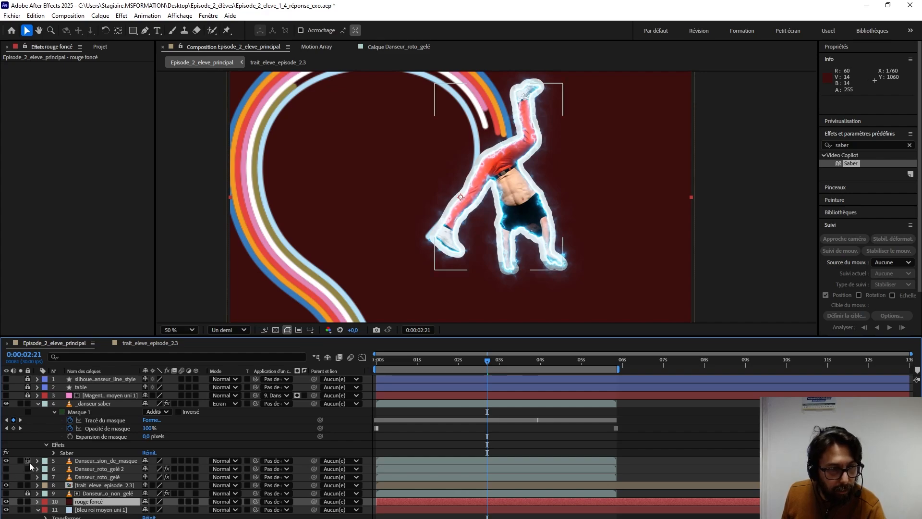
Hide the Danseur_expansion_de_masque layer and preview the Saber outline on the dark red background, stopping at 0:00:03:23
click(6, 461)
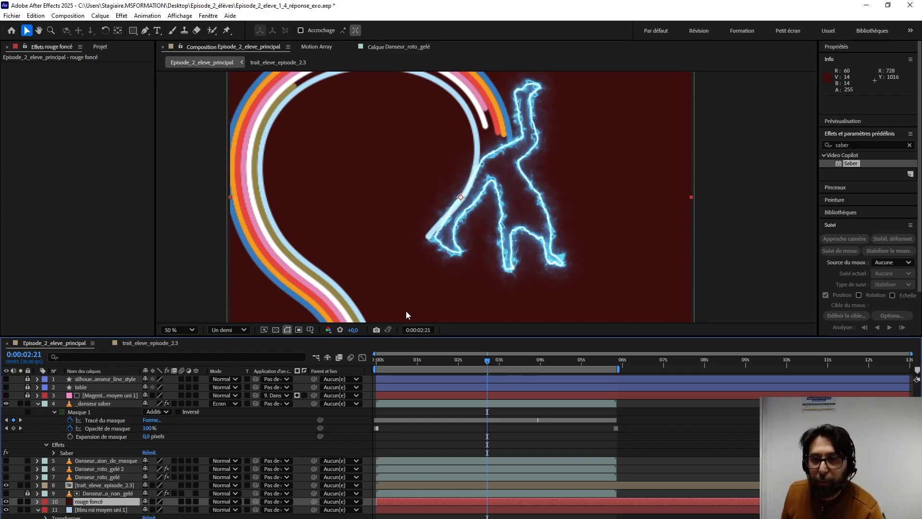
key(space)
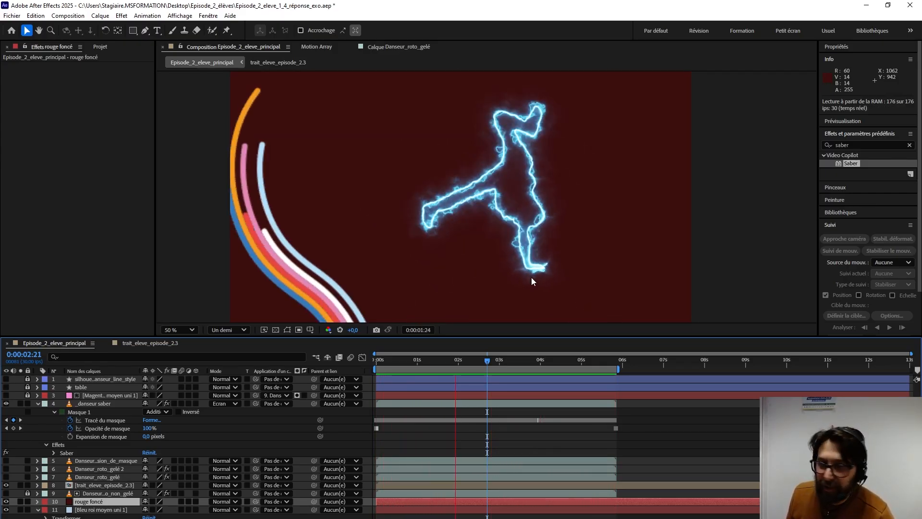
key(space)
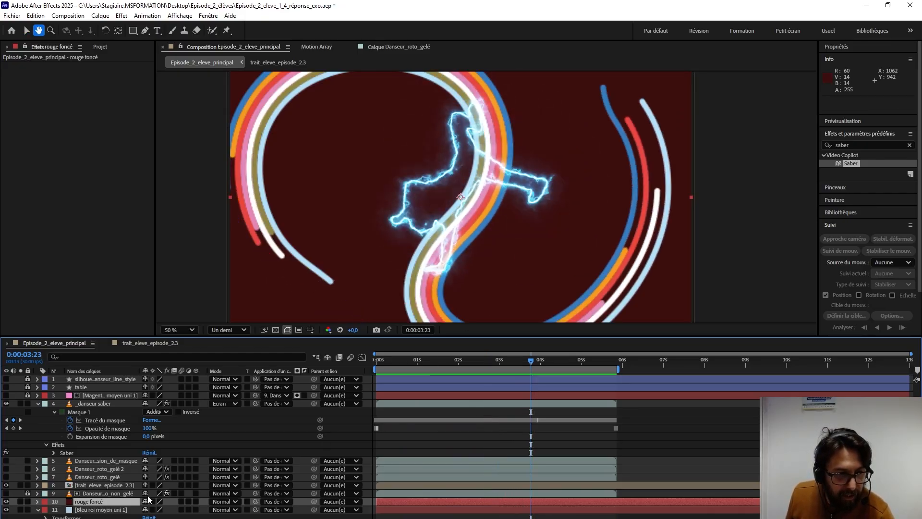
Show the Danseur_roto_gelé 2 layer, widen the layer name column to read full names, and play the composition
click(6, 469)
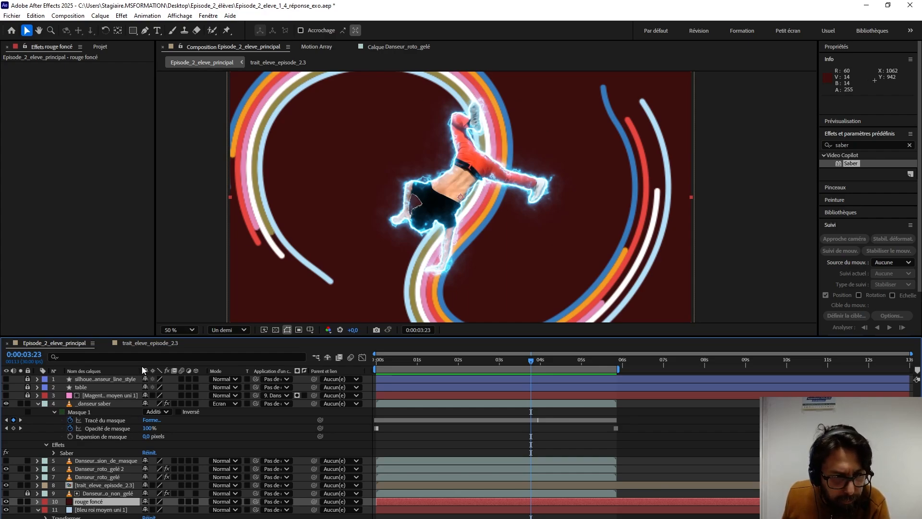
drag(139, 366, 169, 375)
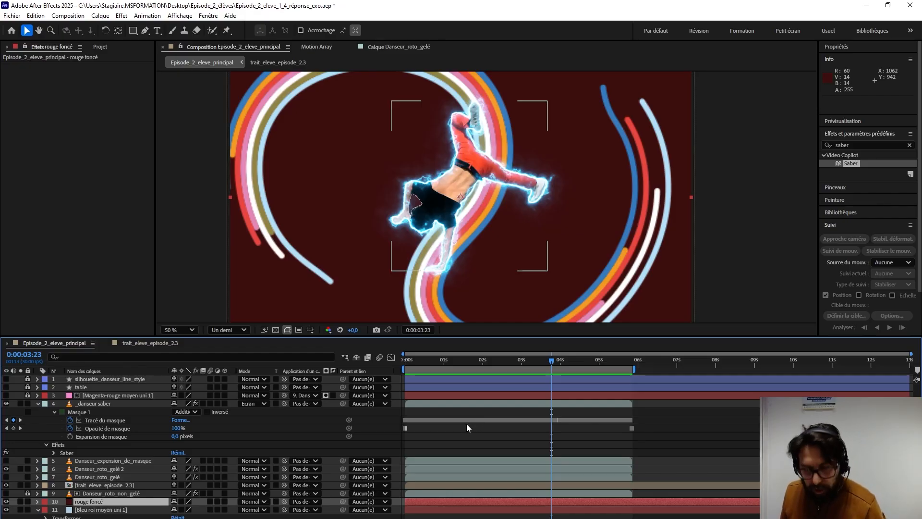
key(space)
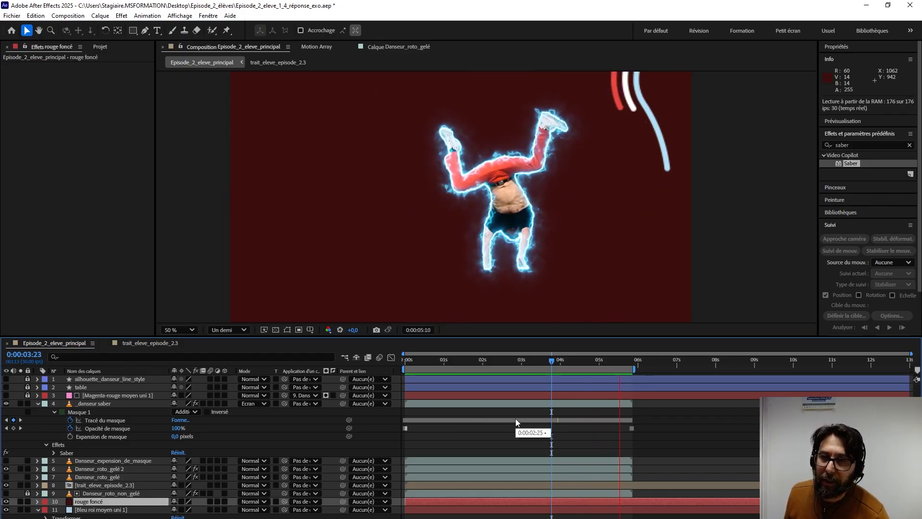